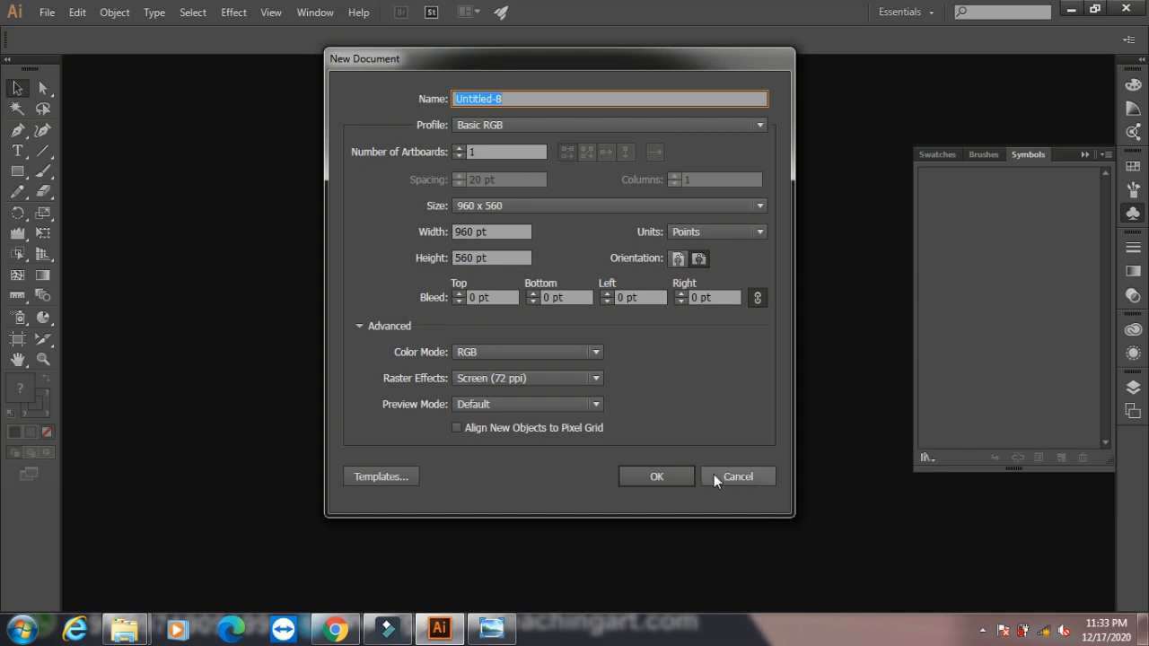
# - Create the 960 x 560 pt Basic RGB document and a second document from the Tshirt blank template
pyautogui.click(656, 477)
pyautogui.click(46, 12)
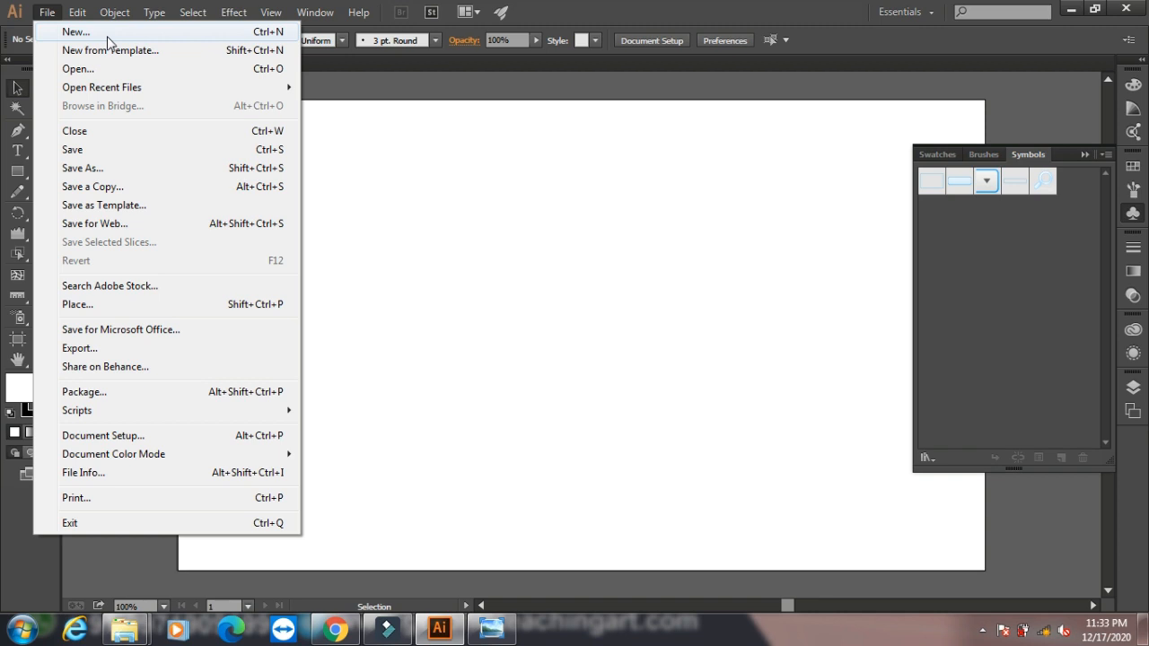
pyautogui.click(110, 51)
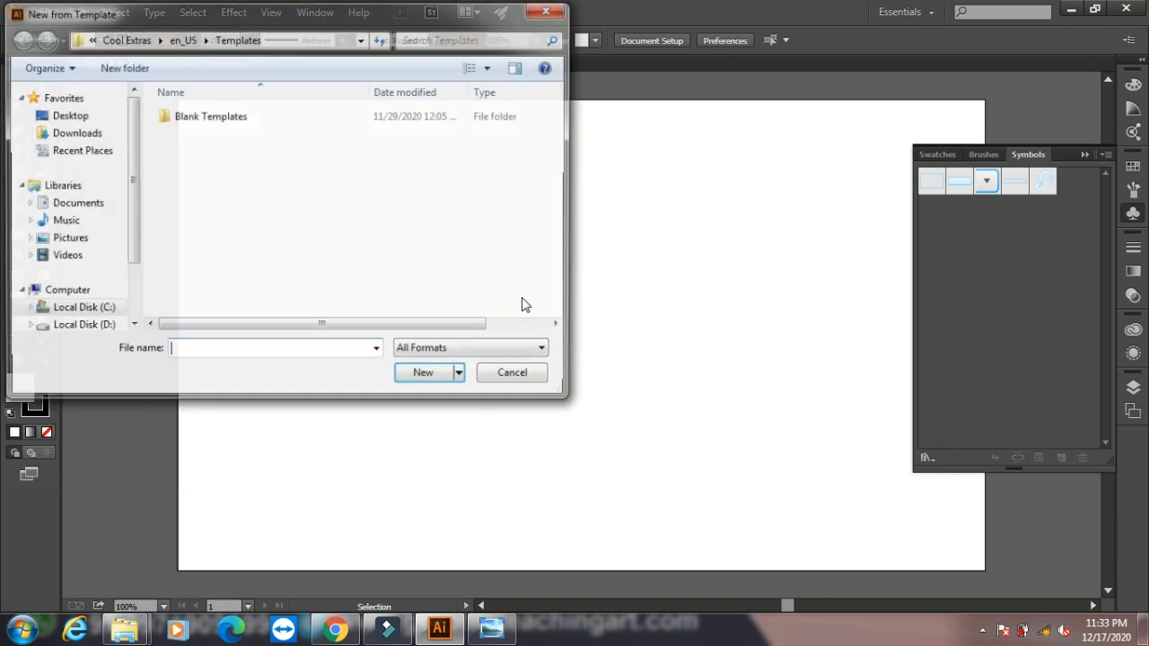
pyautogui.doubleClick(210, 116)
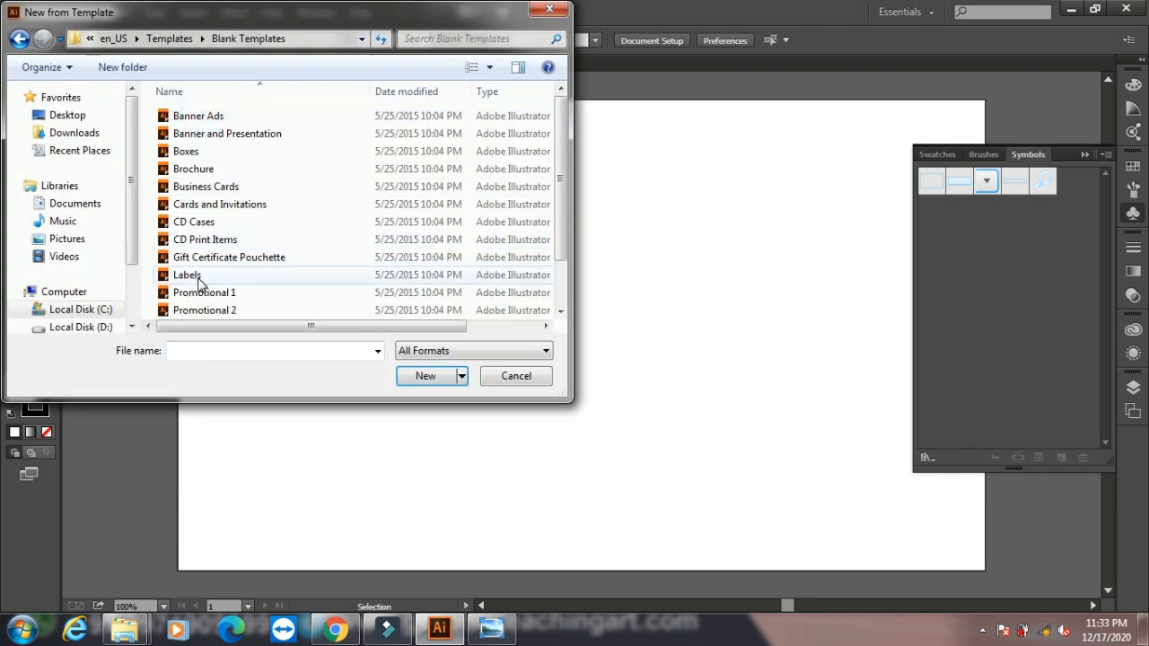
pyautogui.click(256, 167)
pyautogui.scroll(-1, 266, 285)
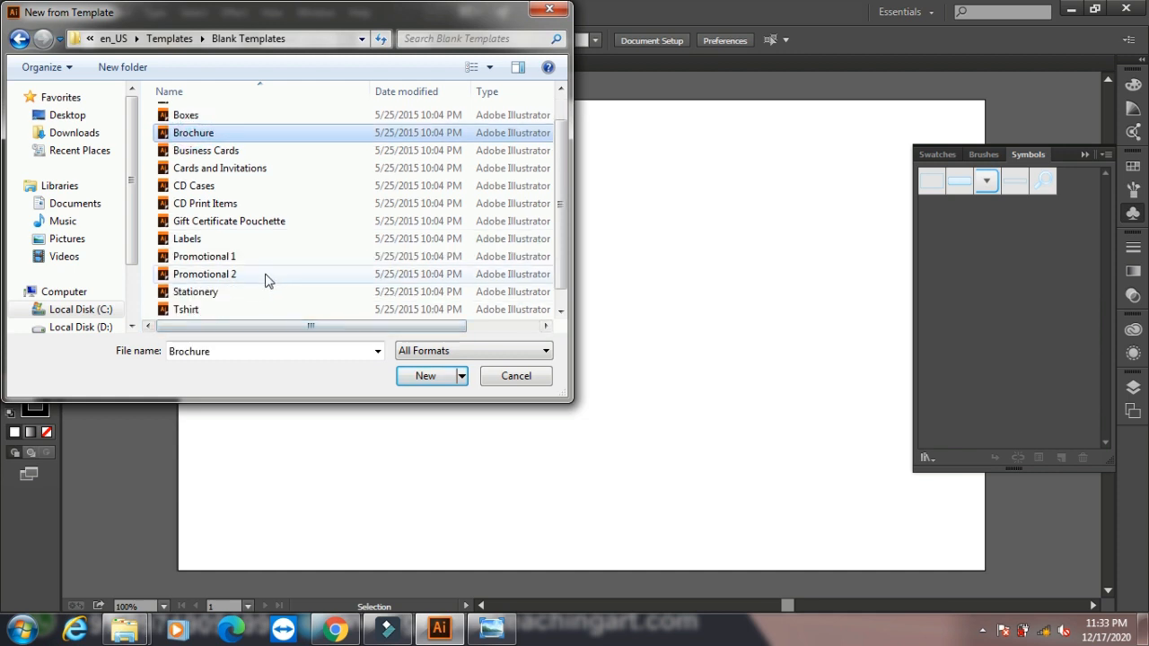
pyautogui.scroll(-1, 267, 279)
pyautogui.click(186, 294)
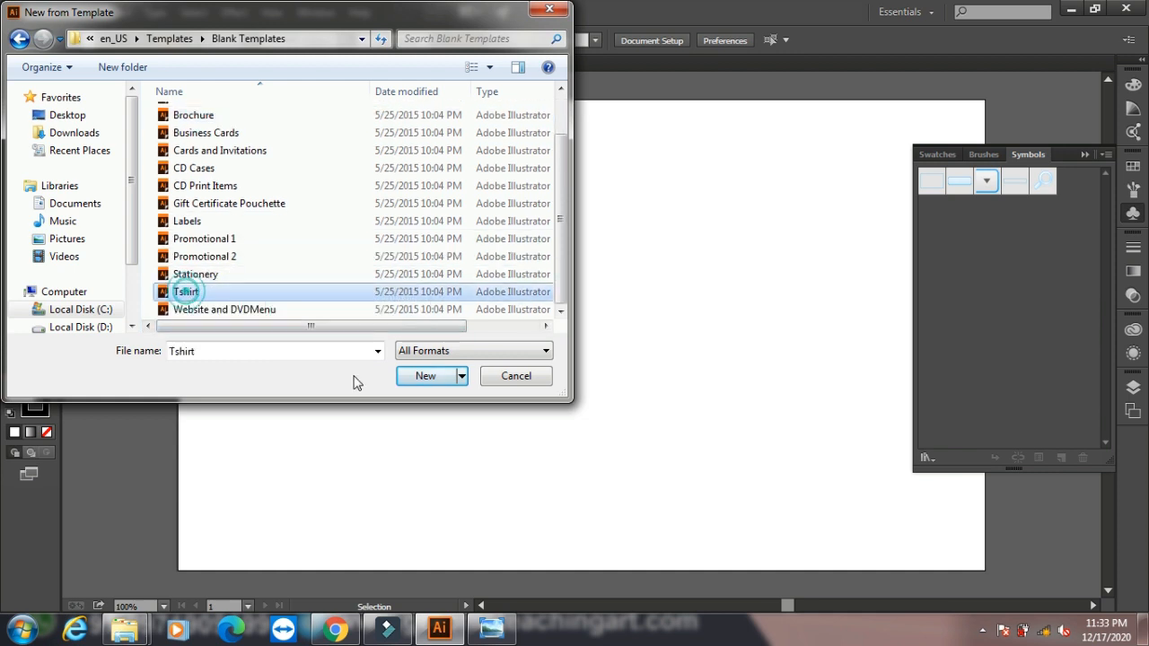
pyautogui.click(428, 377)
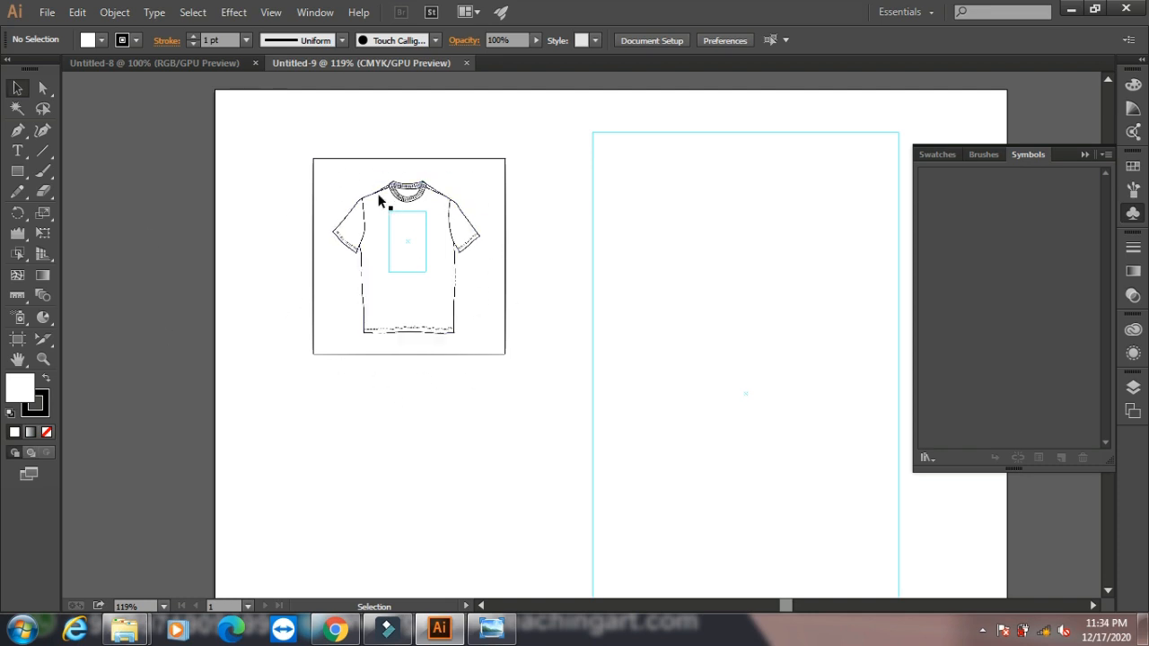
pyautogui.click(49, 12)
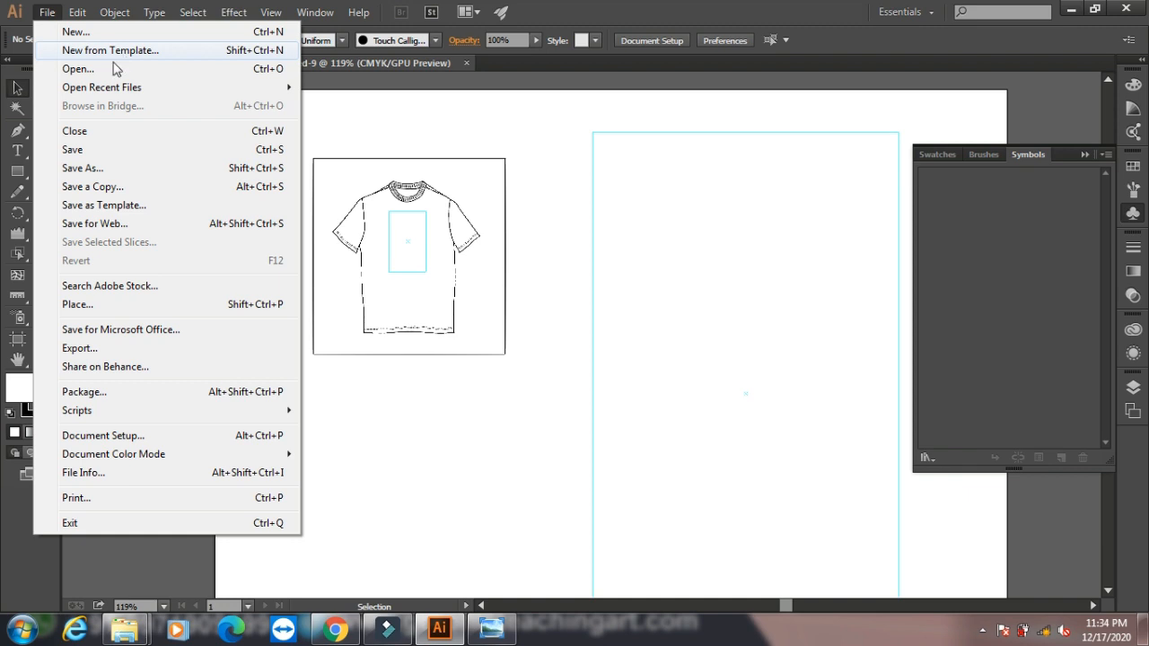
pyautogui.click(83, 71)
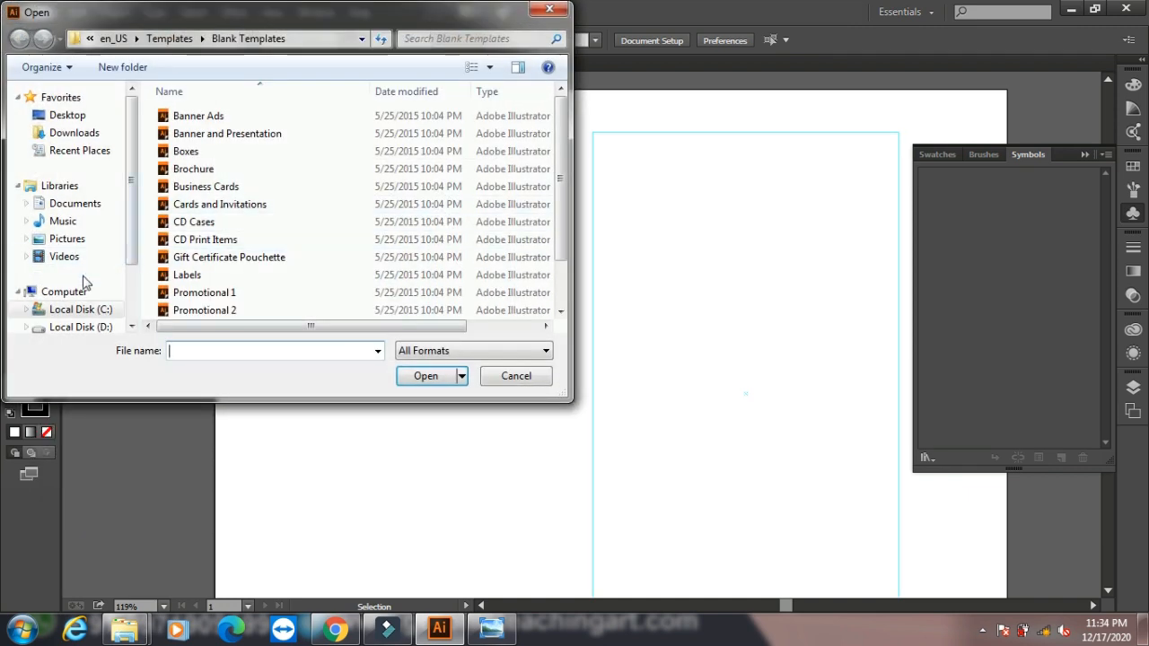
pyautogui.click(64, 114)
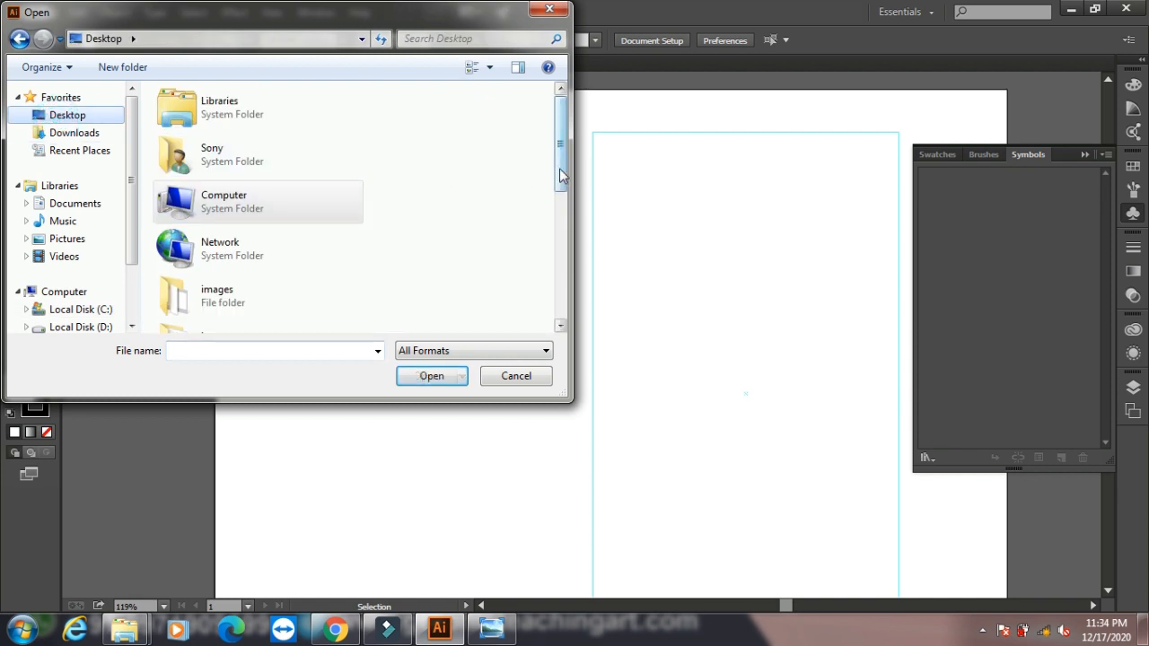
pyautogui.scroll(-5, 502, 166)
pyautogui.scroll(-1, 502, 175)
pyautogui.click(205, 271)
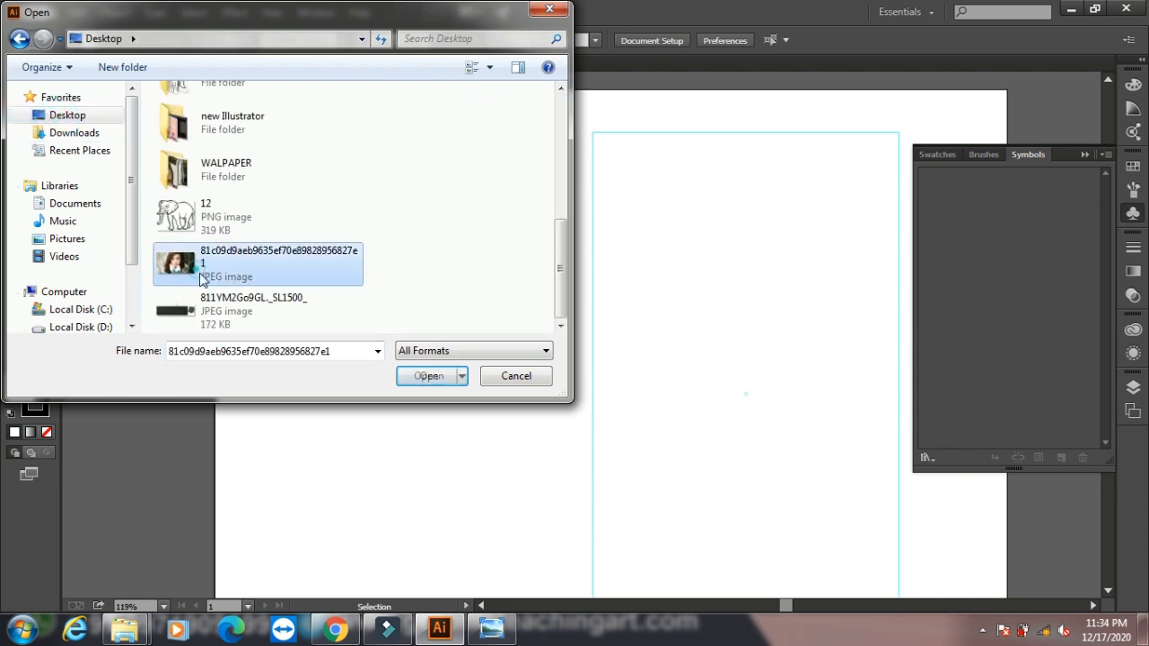
pyautogui.click(432, 375)
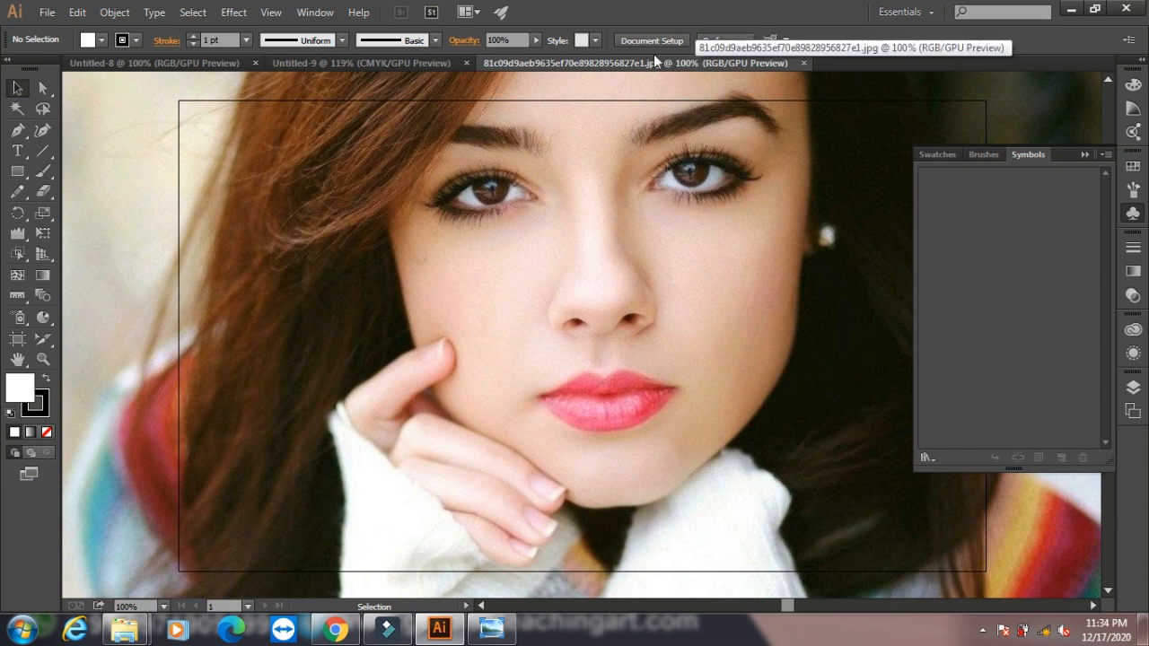
# - Return to the blank RGB document and view the list of recently opened files
pyautogui.click(120, 64)
pyautogui.click(47, 13)
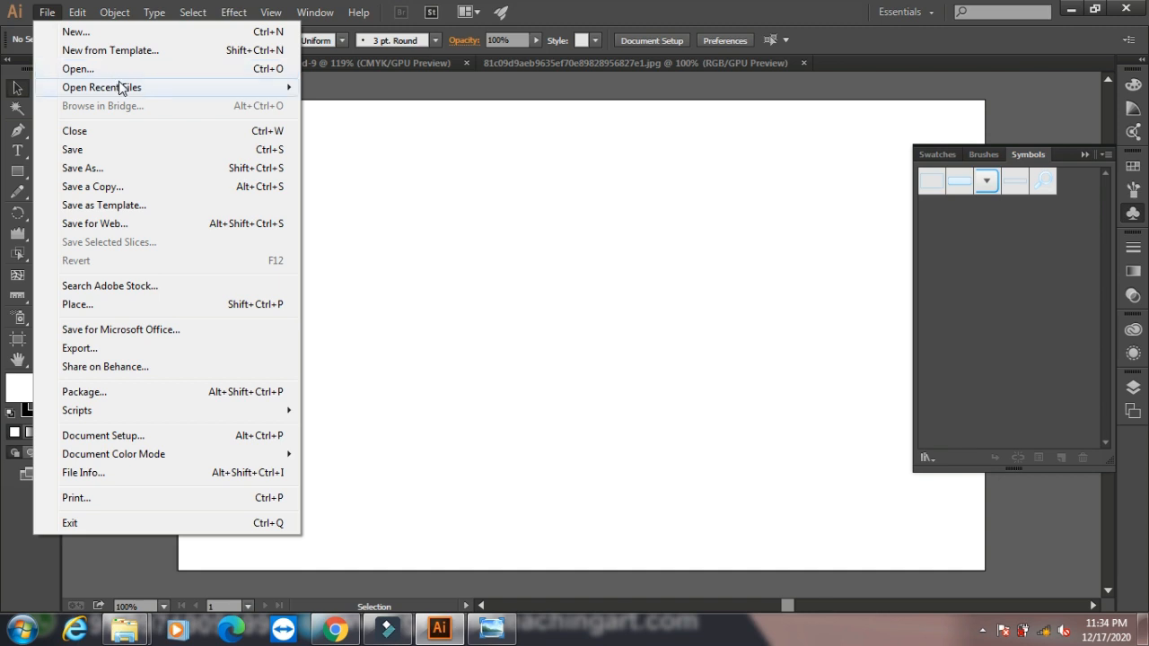
pyautogui.moveTo(123, 88)
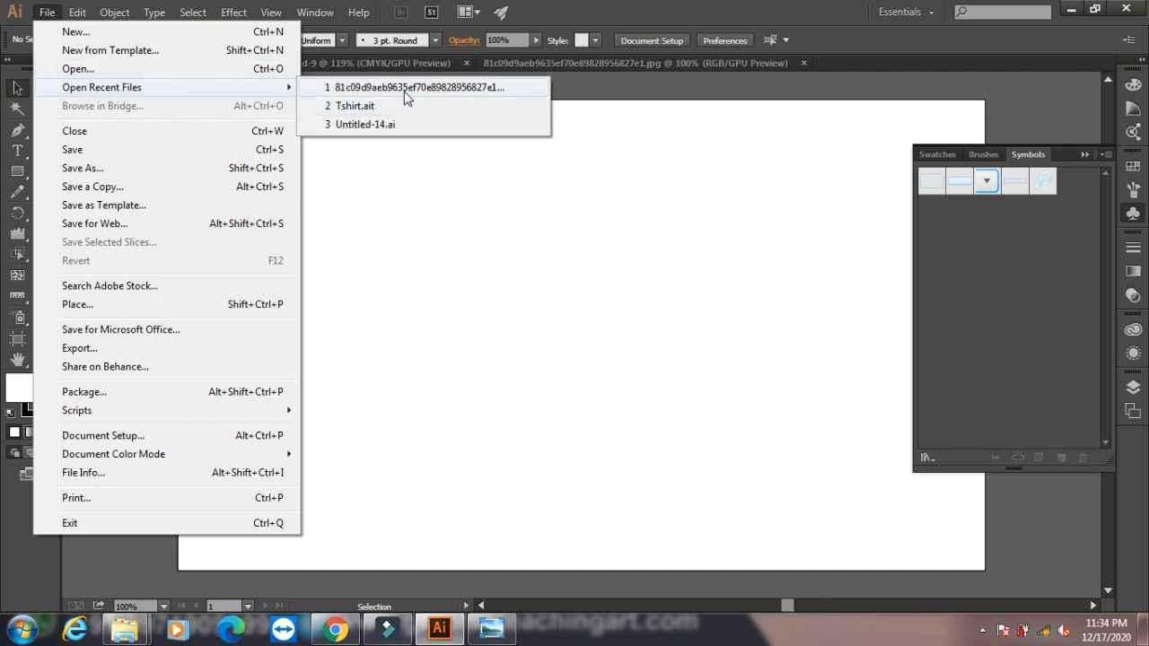
pyautogui.click(403, 133)
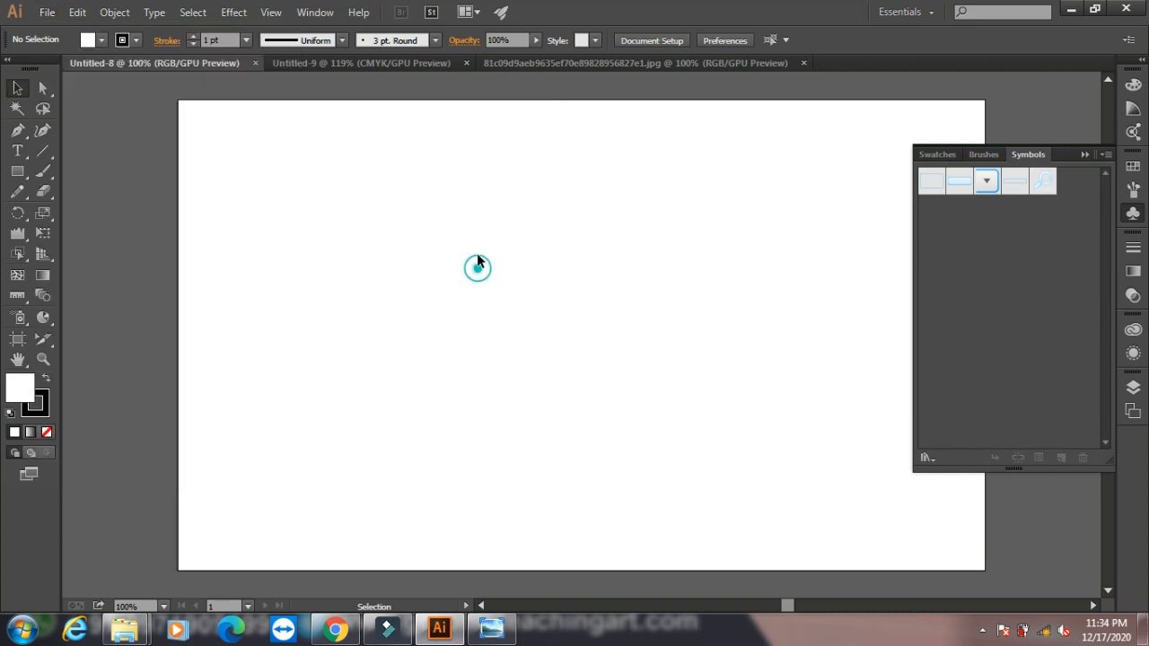
# - Close the blank RGB document
pyautogui.click(45, 12)
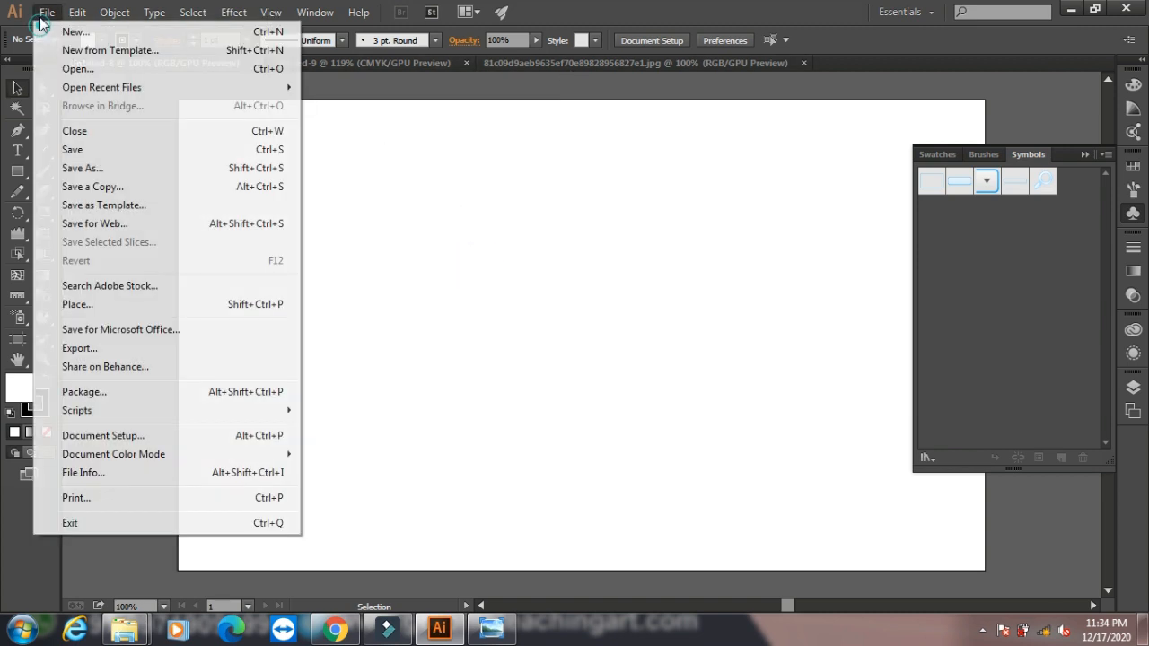
pyautogui.moveTo(147, 79)
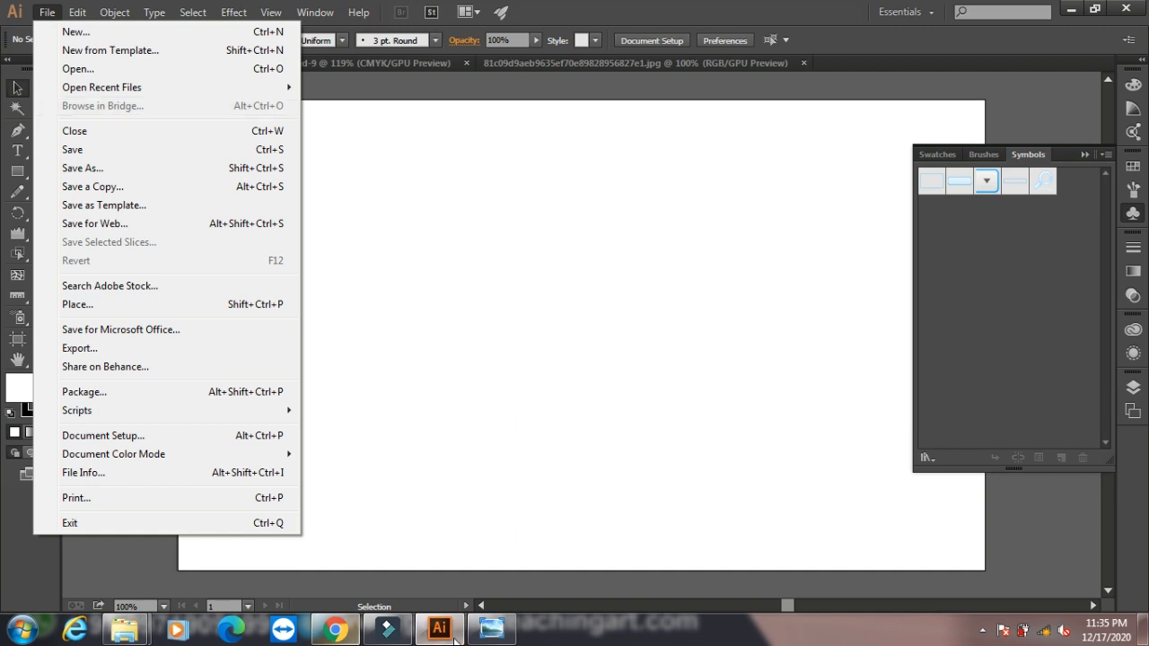
pyautogui.moveTo(443, 635)
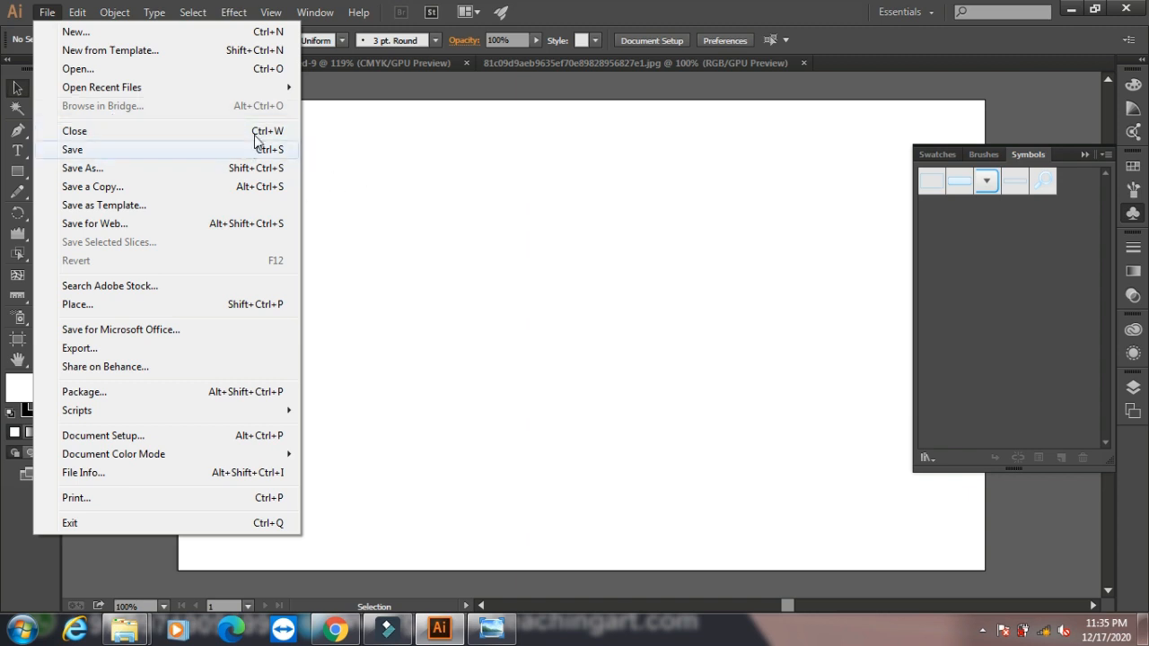
pyautogui.click(149, 131)
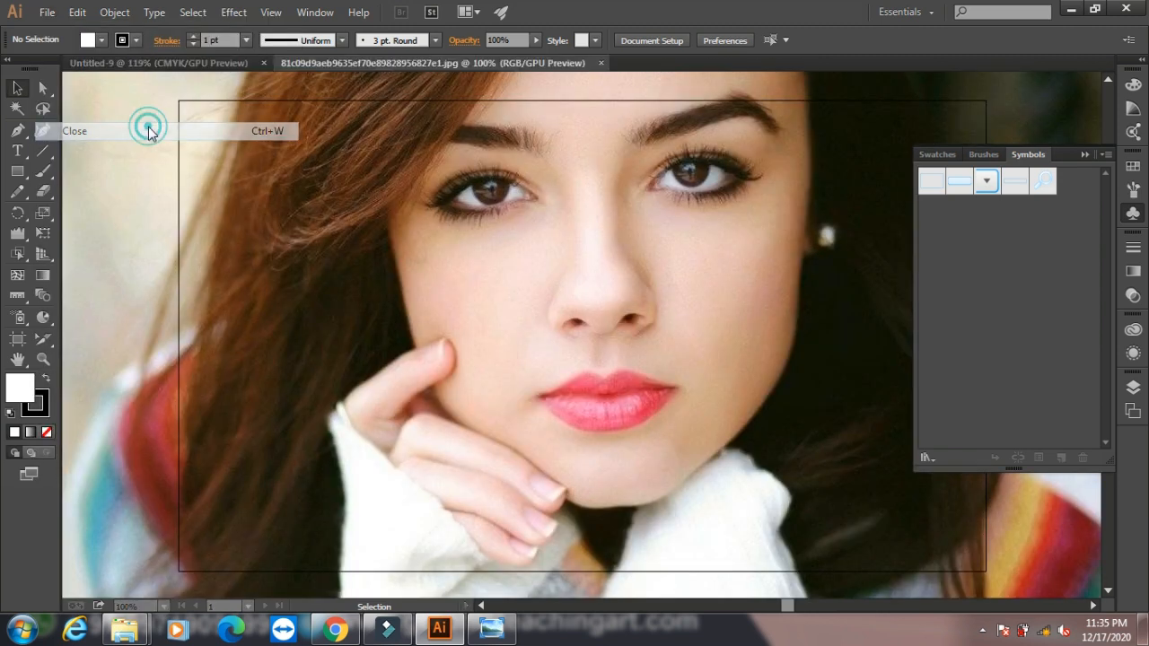
# - View the Save as Template options for the portrait and cancel without saving
pyautogui.click(47, 12)
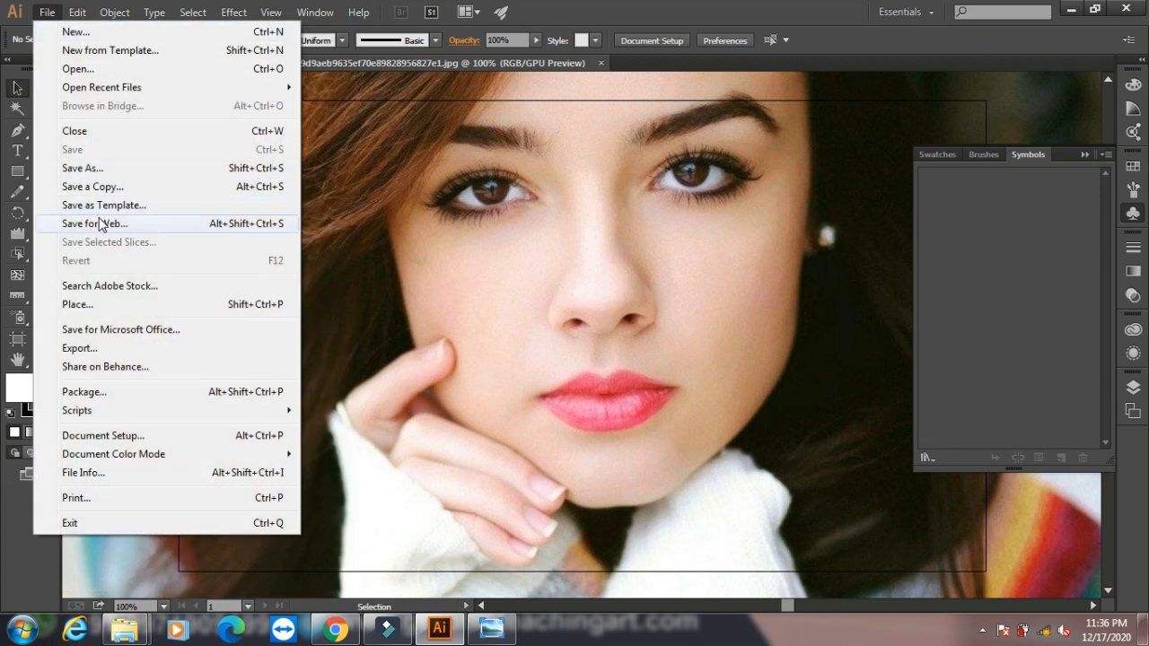
pyautogui.click(136, 205)
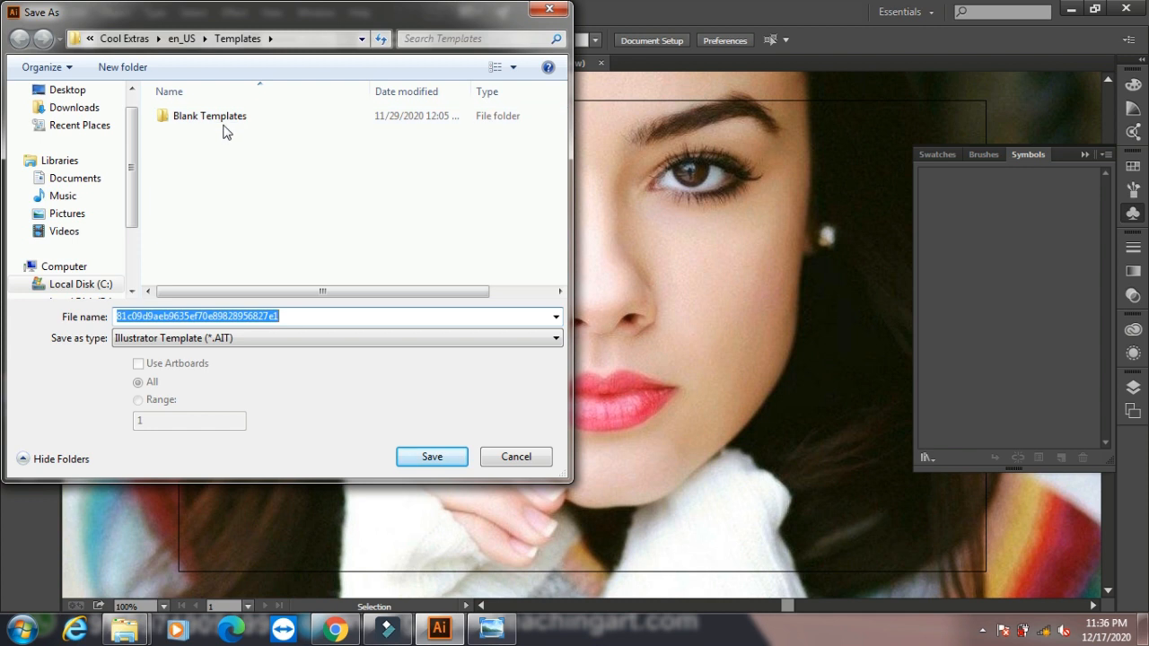
pyautogui.click(504, 459)
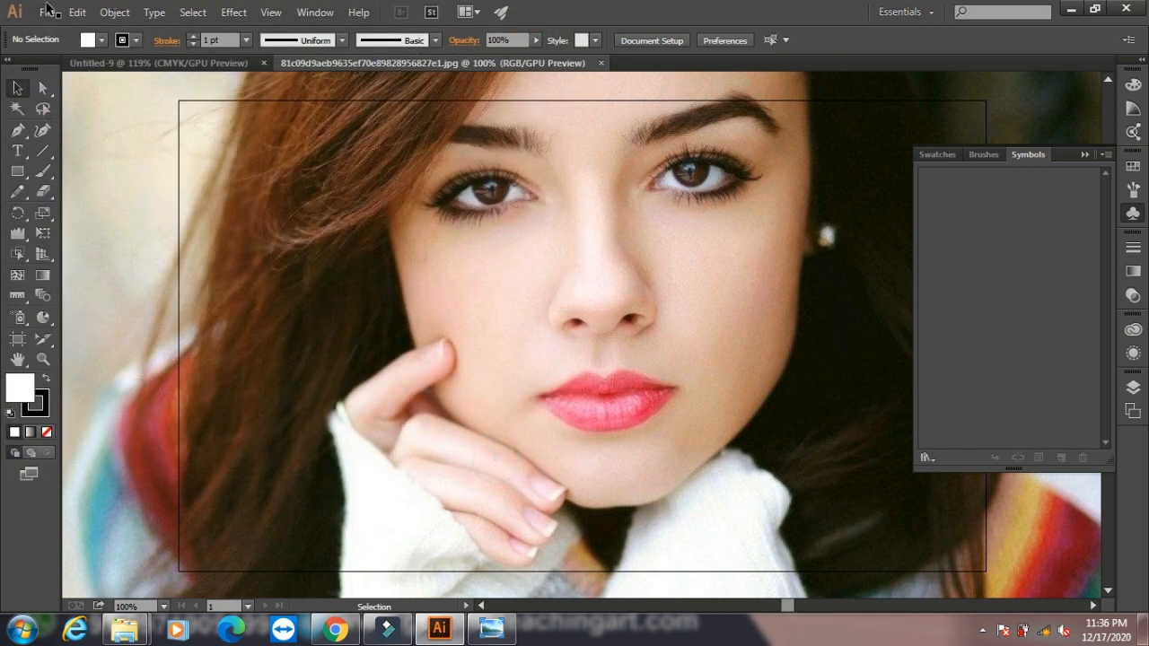
# - Bring the portrait into Save for Web and preview it in JPEG format
pyautogui.click(47, 15)
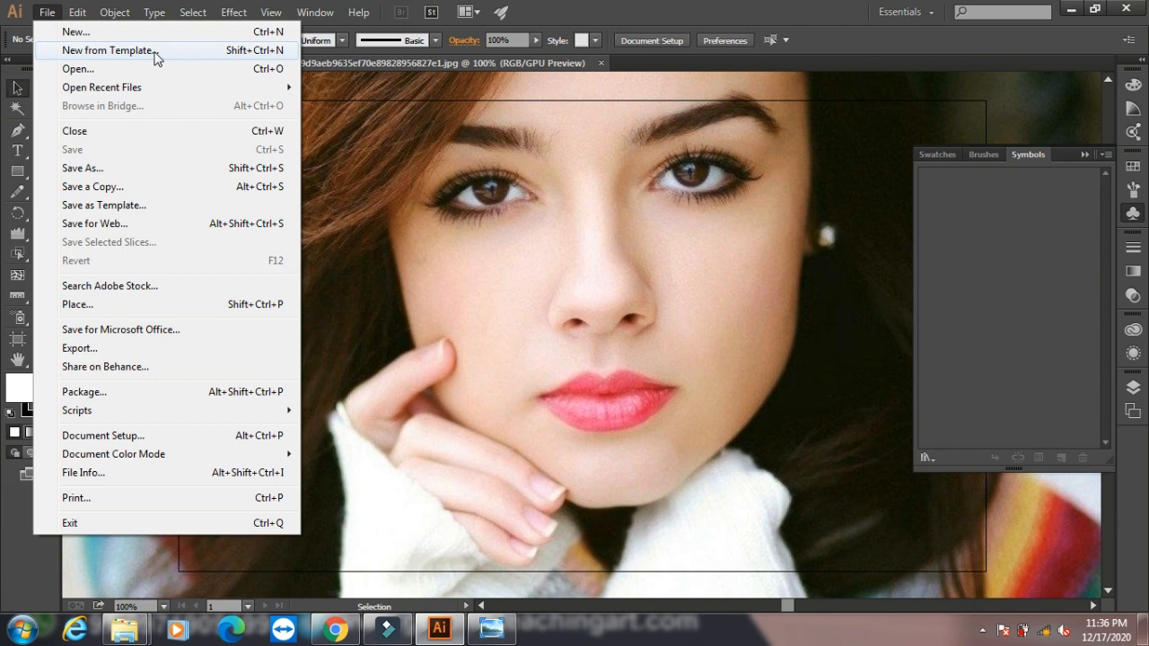
pyautogui.click(111, 224)
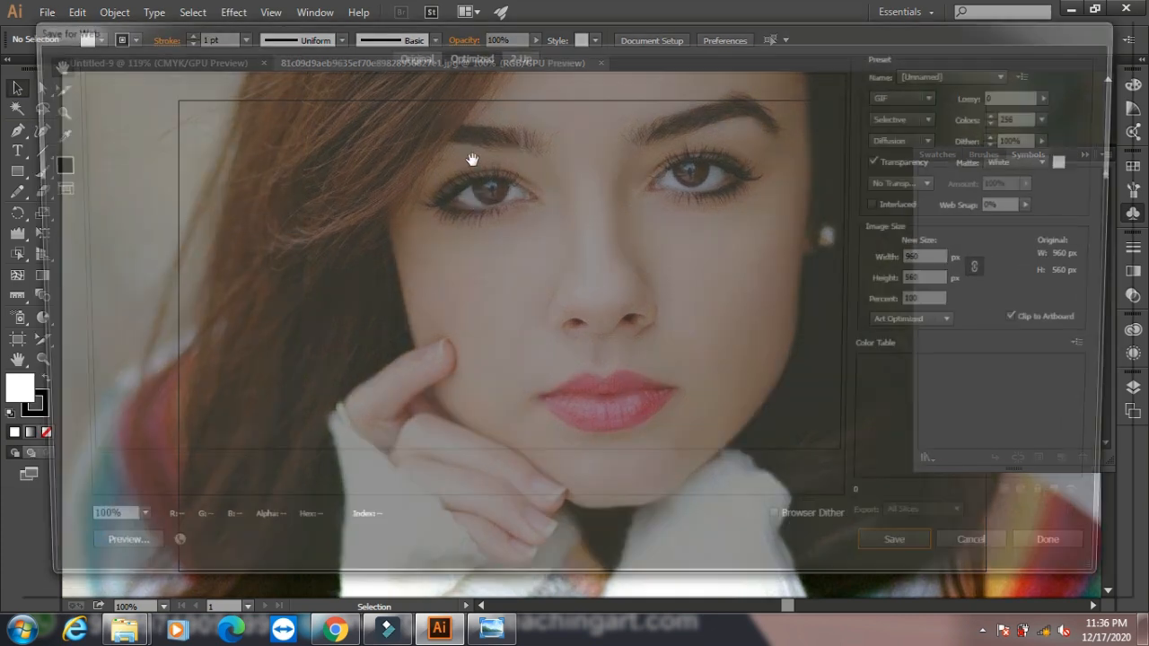
pyautogui.click(916, 95)
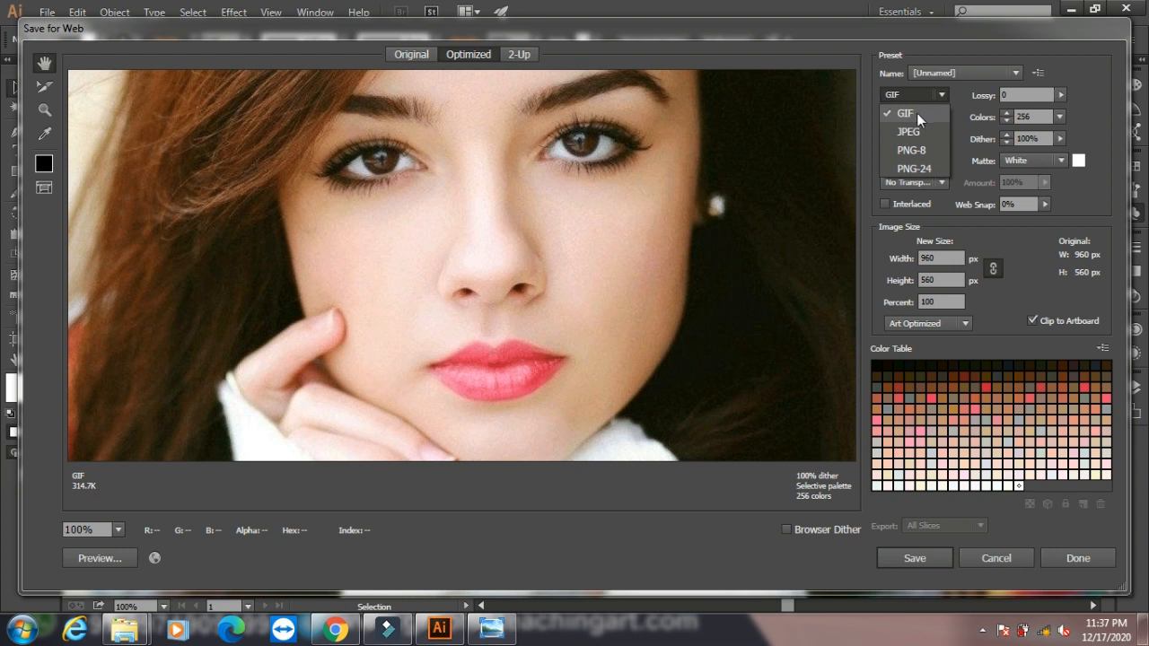
pyautogui.click(917, 132)
pyautogui.moveTo(684, 374); pyautogui.dragTo(599, 342)
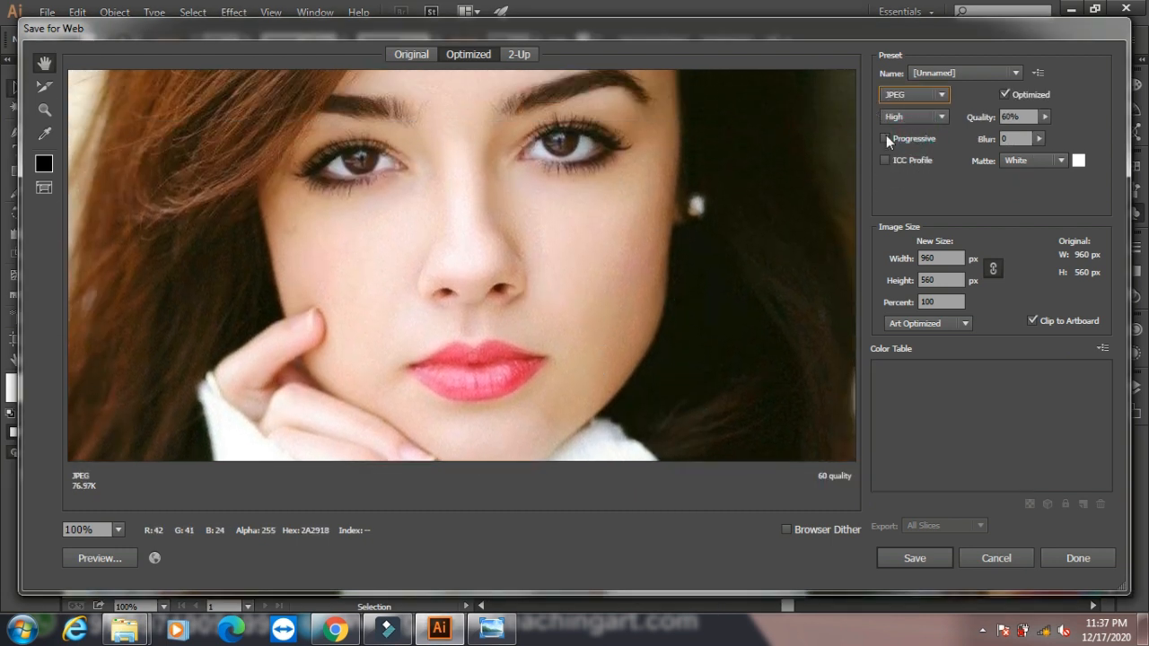
# - Check the JPEG quality levels, and switch the web export format to PNG-8 and finally PNG-24
pyautogui.click(909, 119)
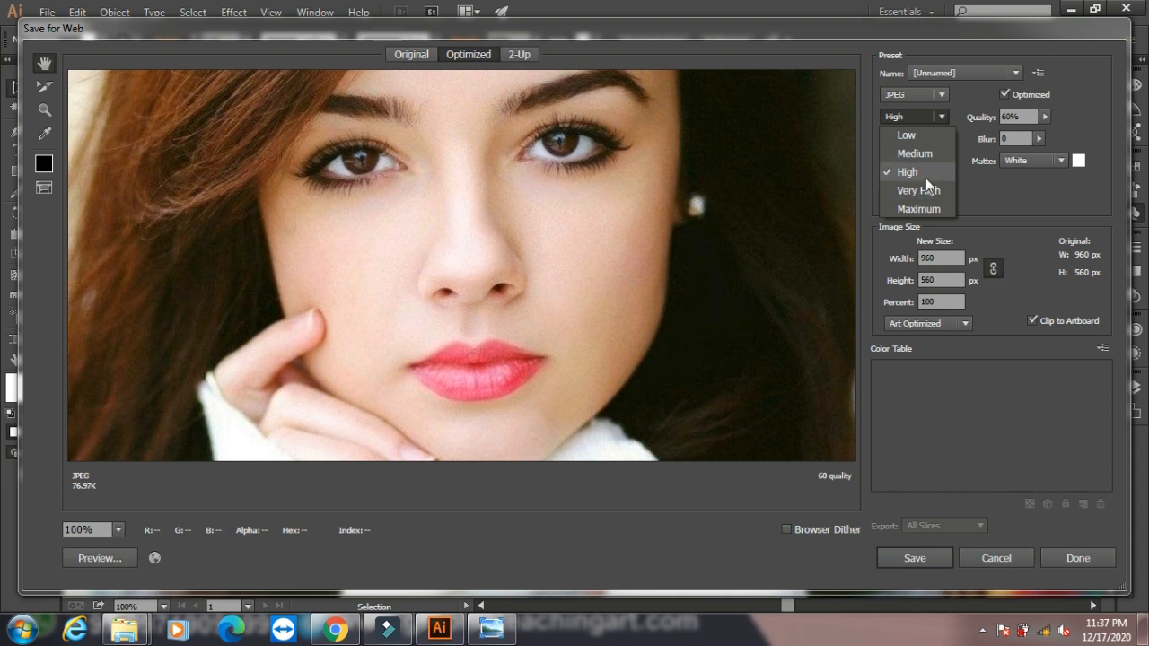
pyautogui.click(912, 95)
pyautogui.click(914, 94)
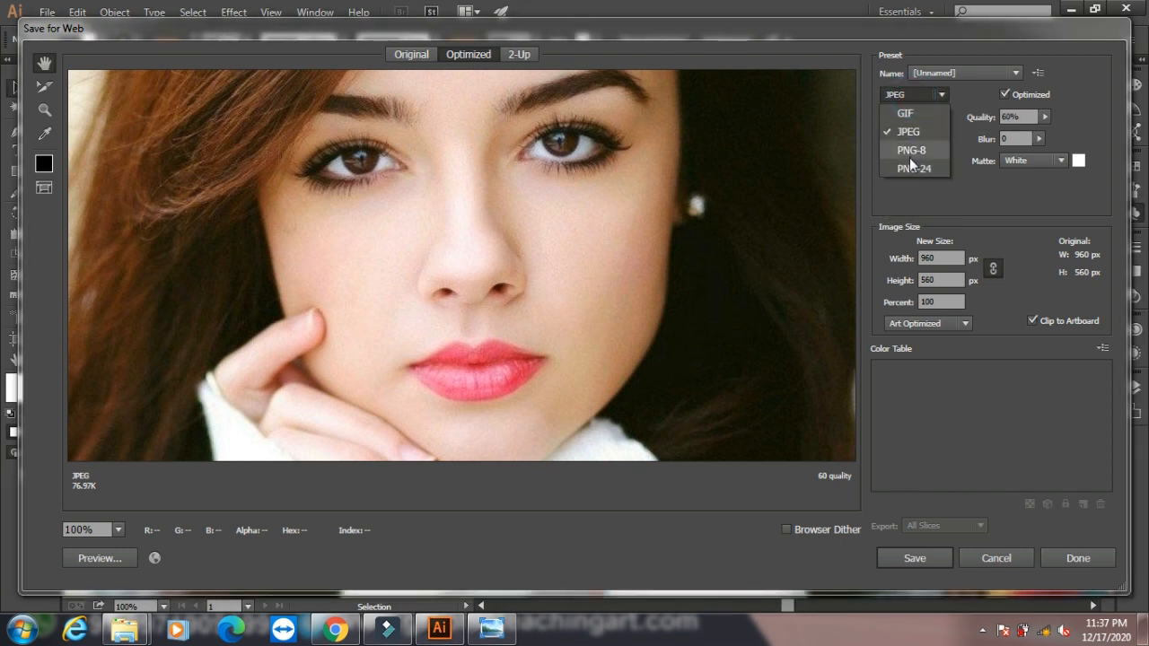
pyautogui.click(911, 151)
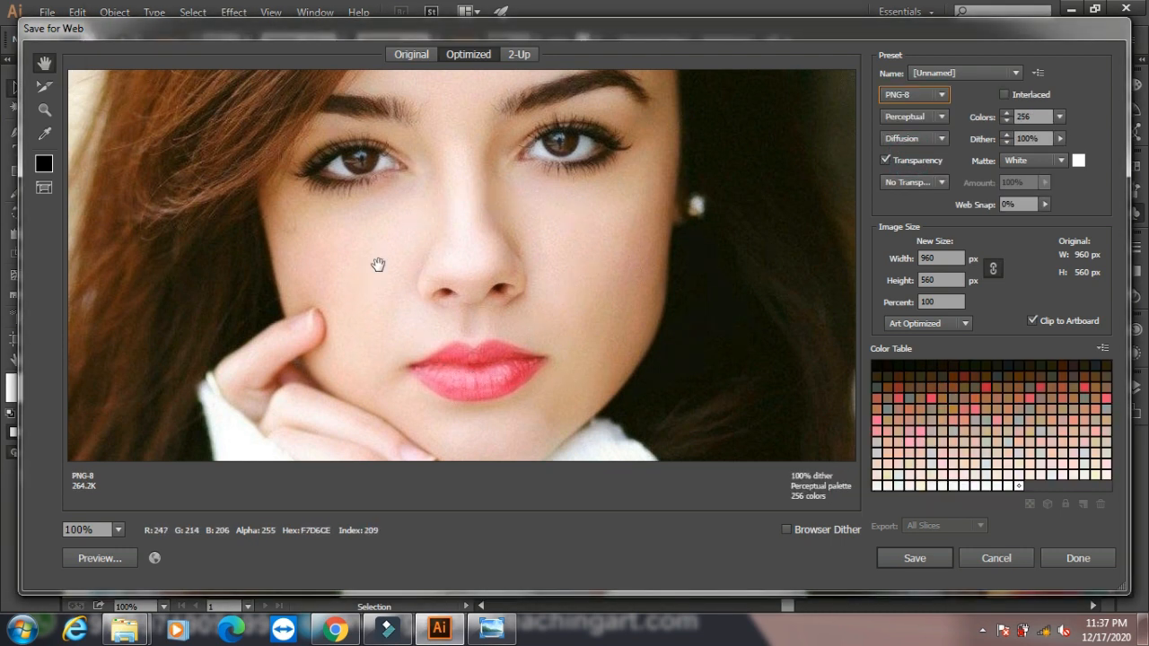
pyautogui.click(894, 100)
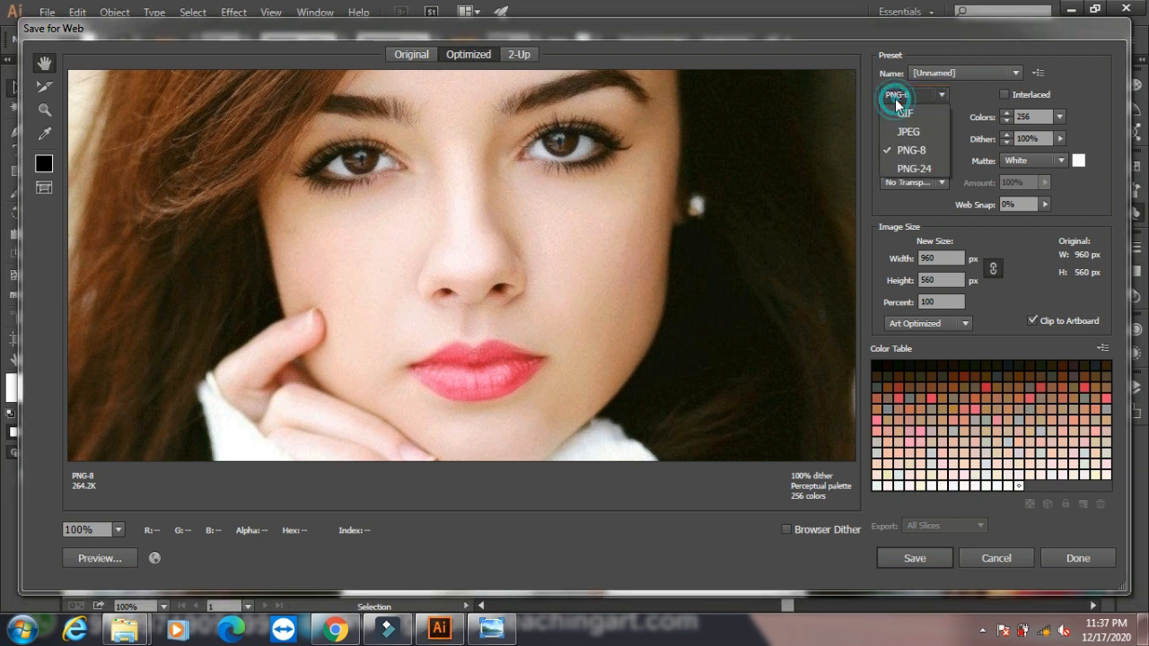
pyautogui.click(903, 168)
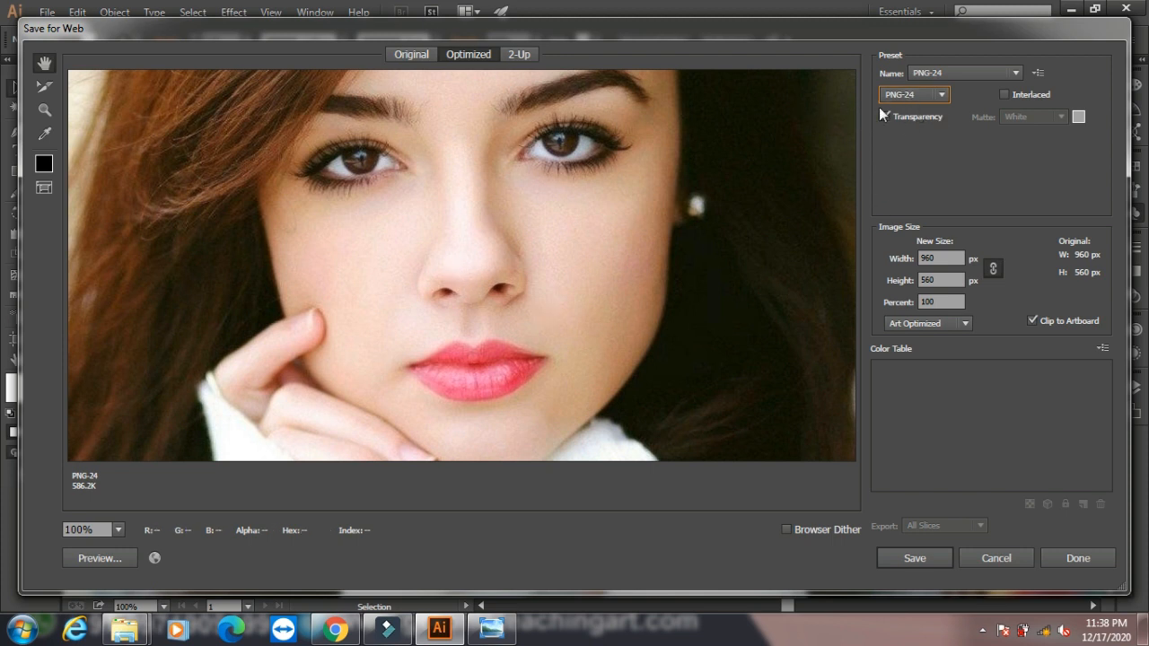
# - View the file type choices for saving the PNG-24 image, and cancel the web export
pyautogui.click(919, 555)
pyautogui.click(270, 382)
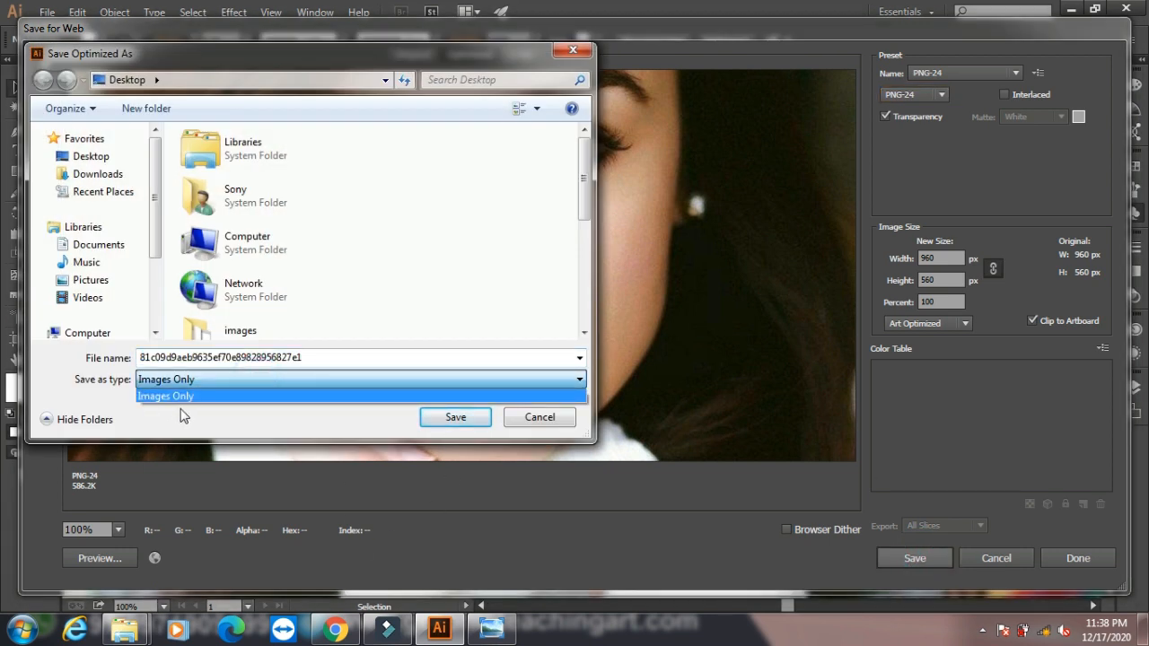
pyautogui.click(532, 422)
pyautogui.click(532, 422)
pyautogui.click(996, 558)
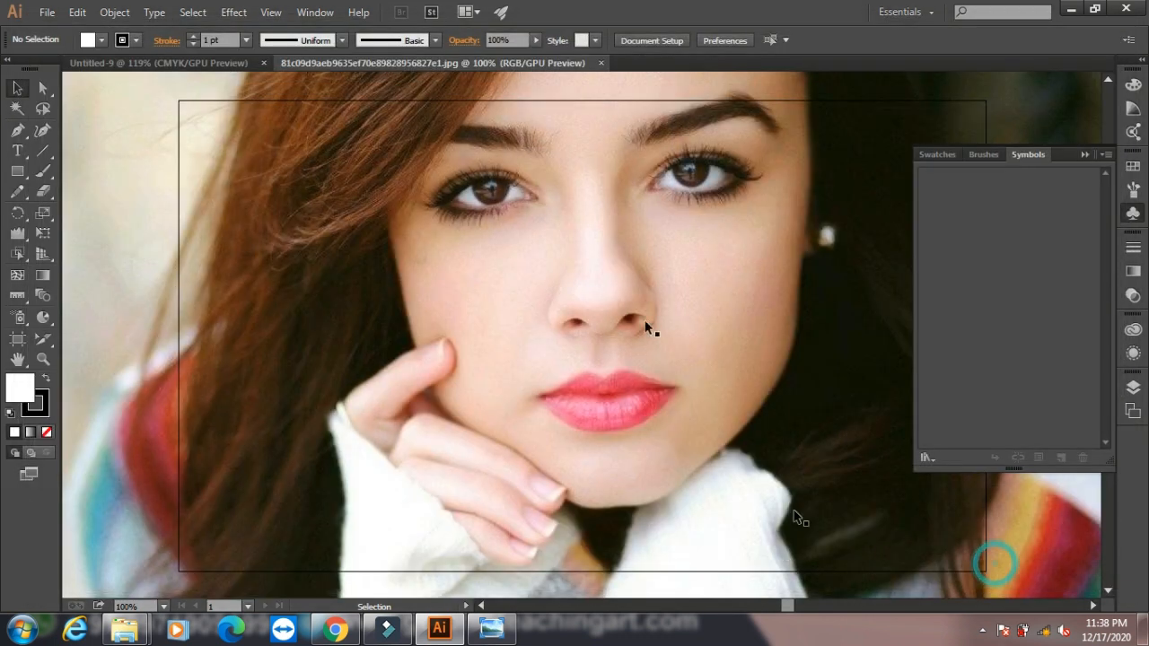
# - Draw a rectangular slice with the Slice tool over the hair and cheek beside the nose, just above the fingertips
pyautogui.click(47, 12)
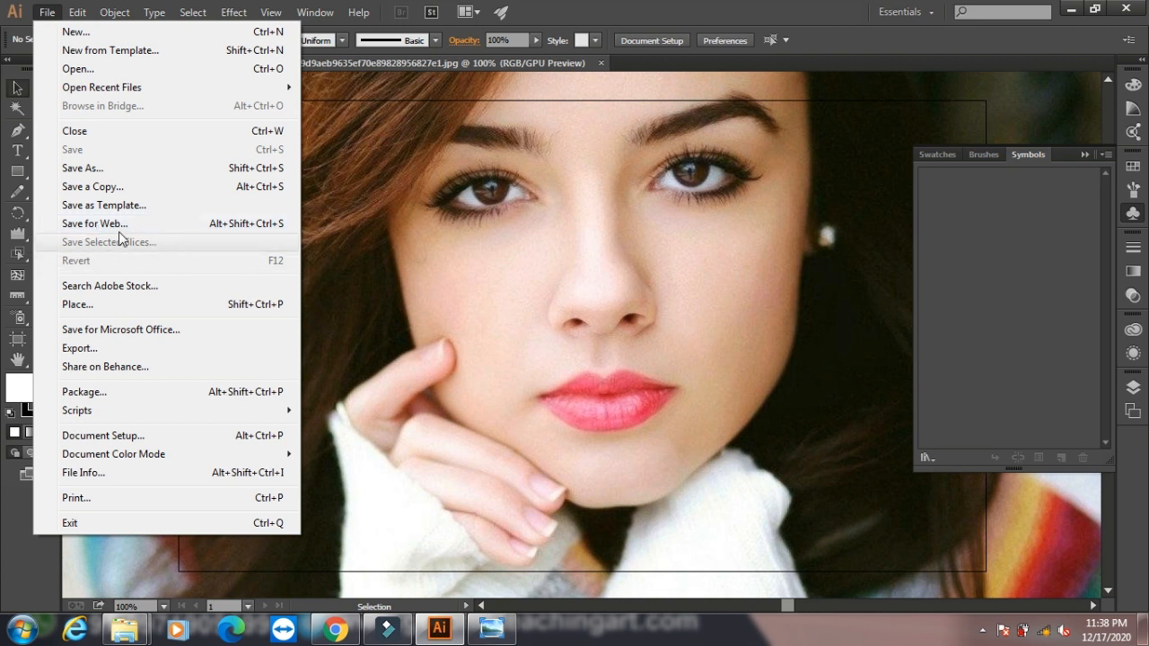
pyautogui.click(18, 90)
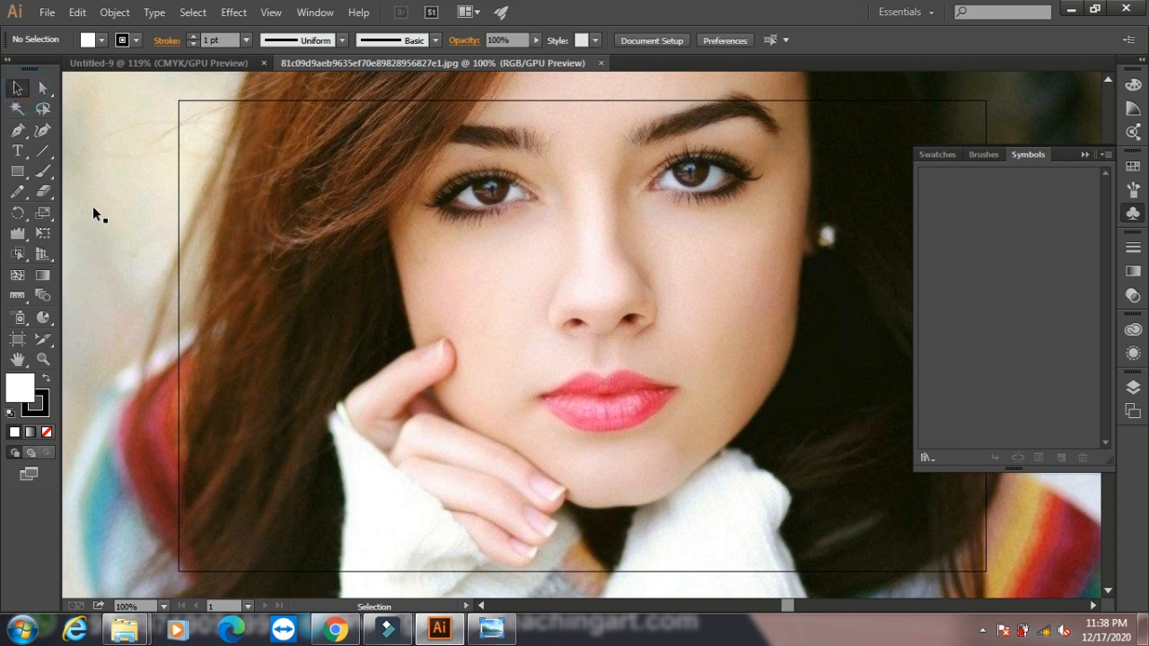
pyautogui.click(46, 339)
pyautogui.moveTo(307, 229); pyautogui.dragTo(474, 344)
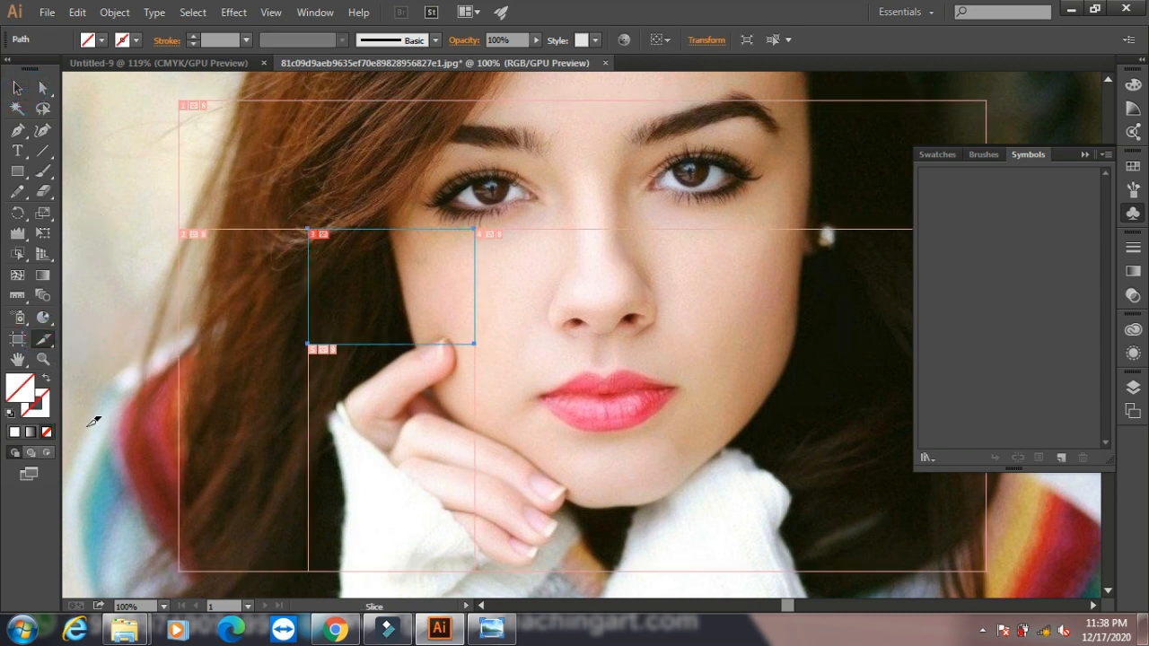
# - View the save dialog for the selected cheek slice, cancel it, and deselect the slice
pyautogui.click(46, 11)
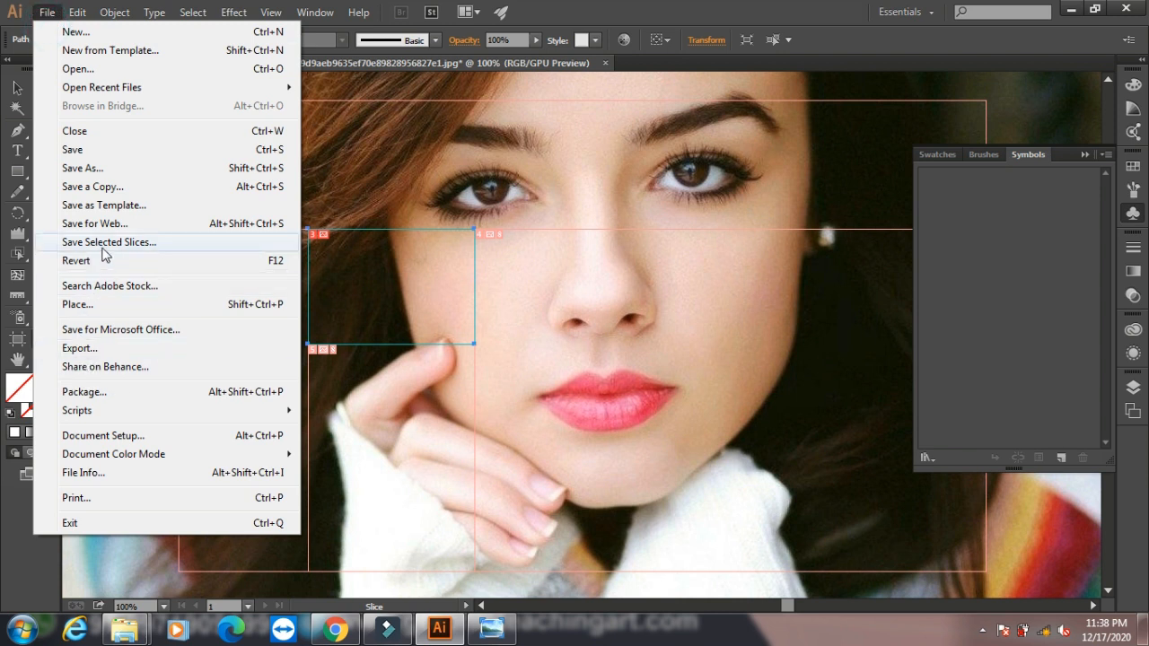
pyautogui.click(140, 251)
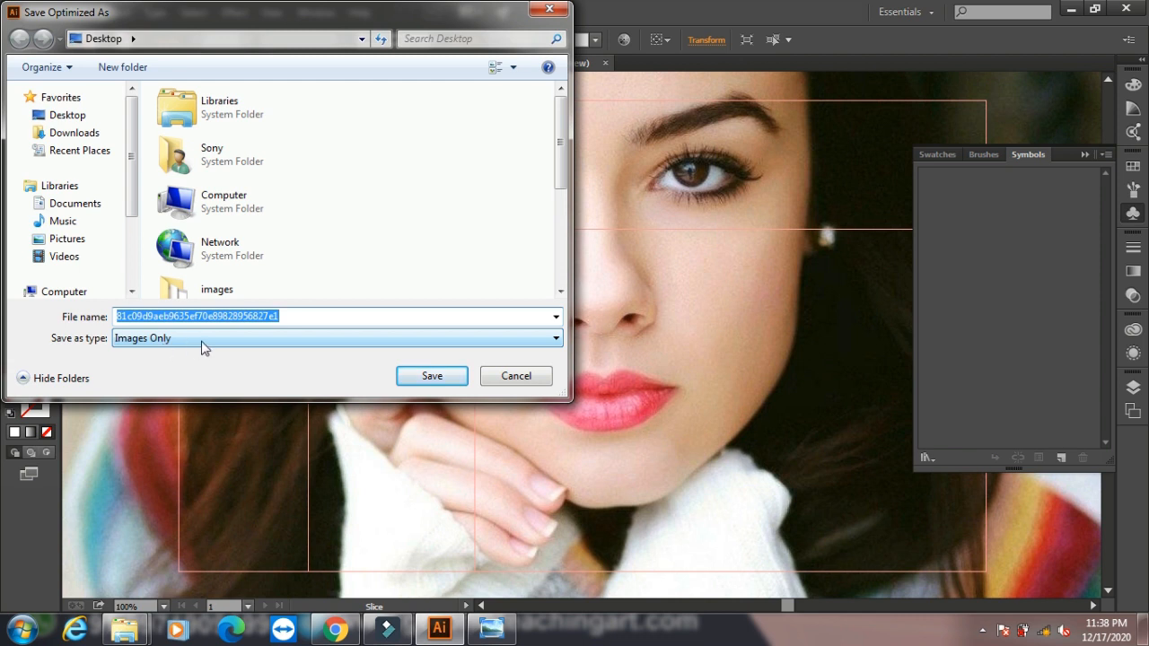
pyautogui.click(516, 376)
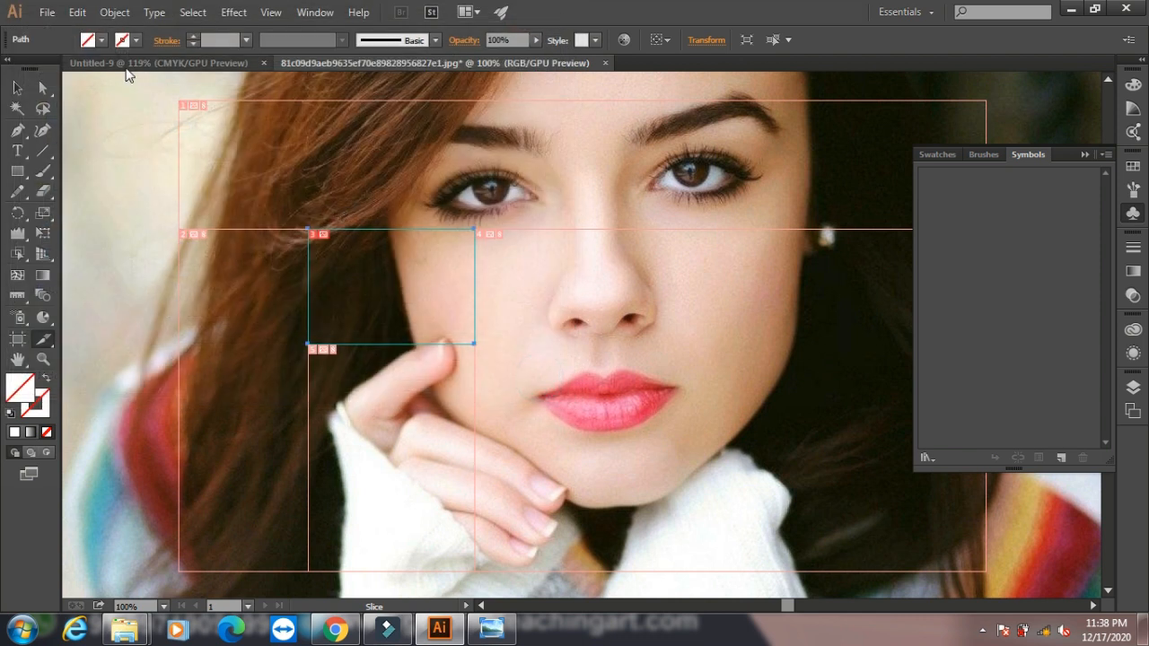
pyautogui.click(49, 13)
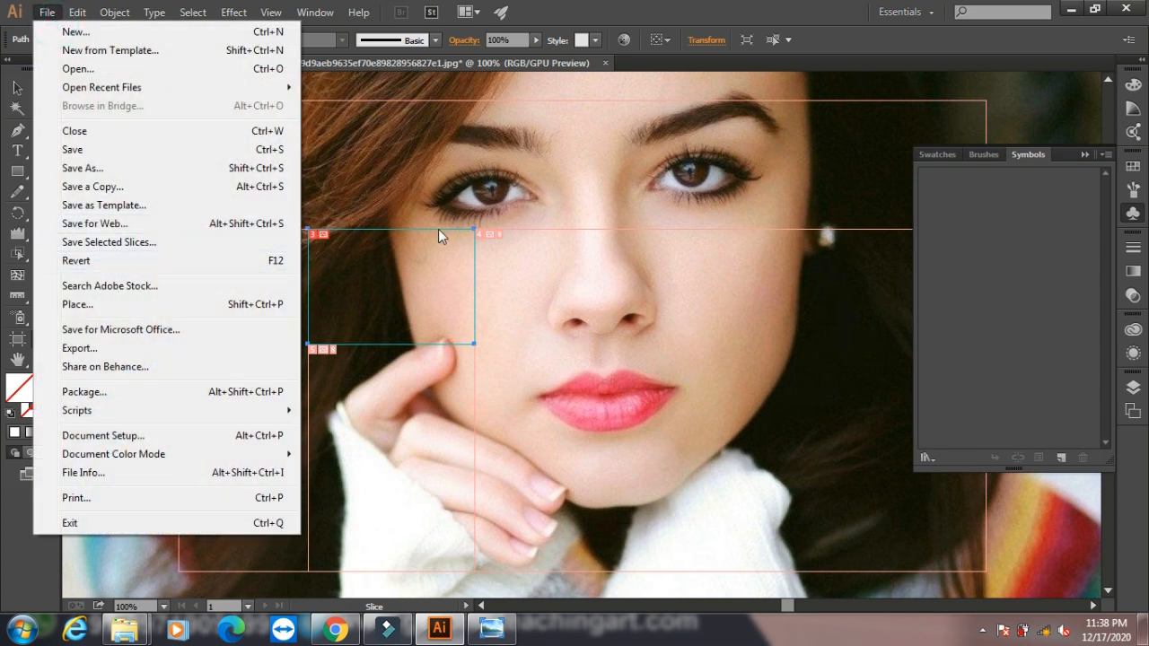
pyautogui.click(449, 183)
pyautogui.click(18, 87)
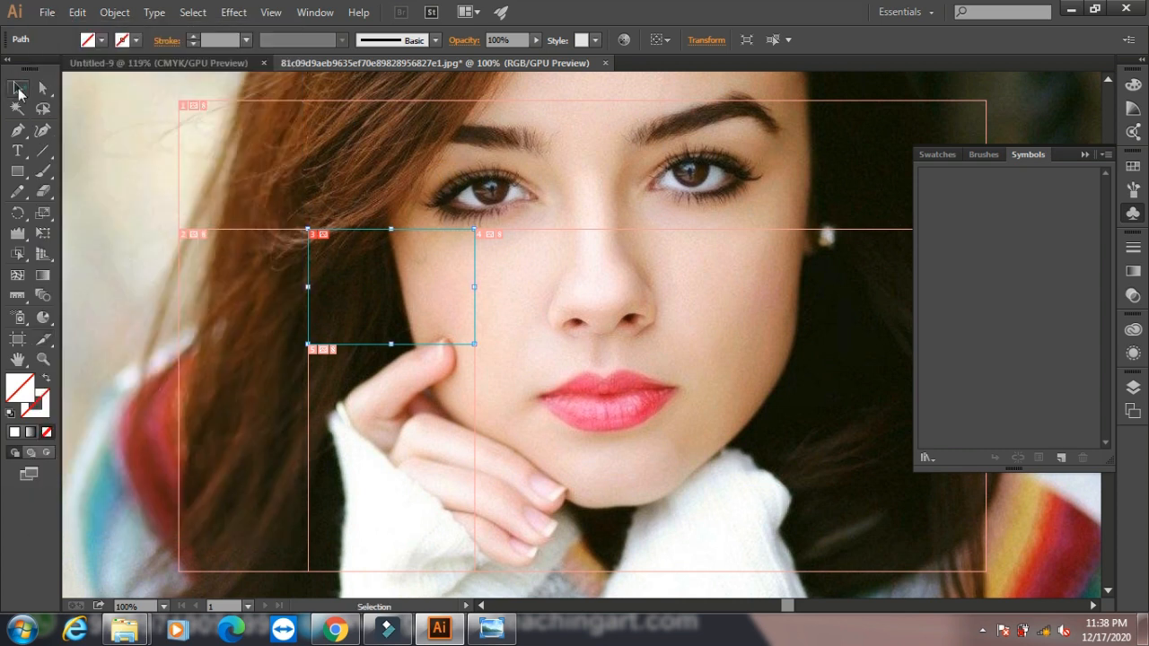
pyautogui.click(161, 258)
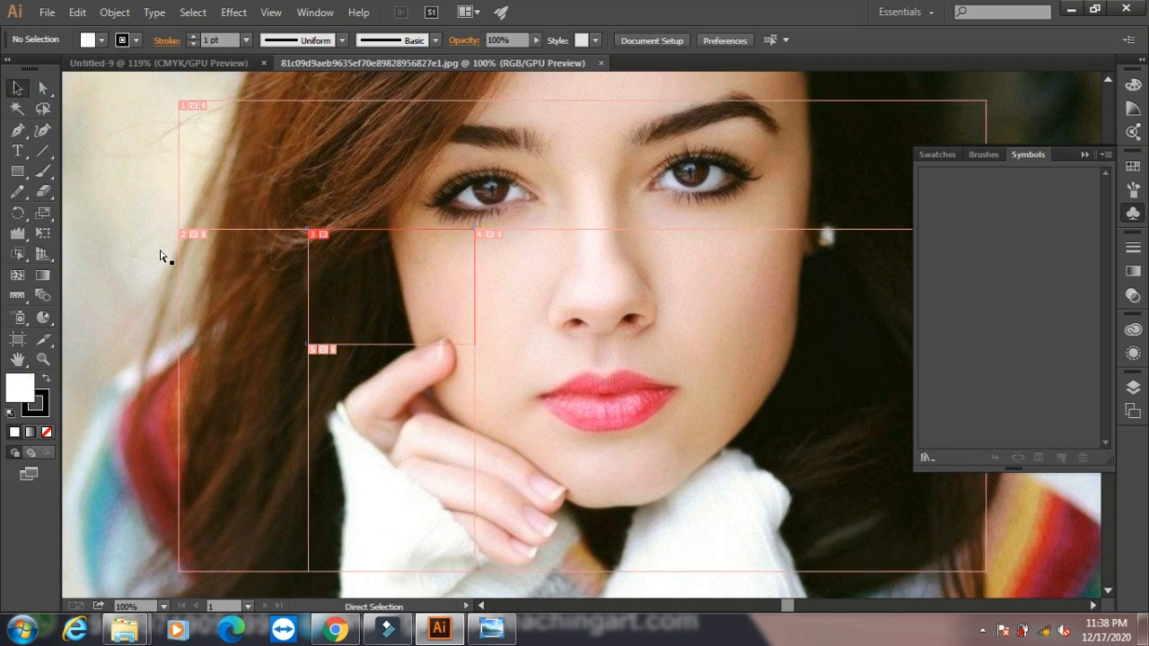
# - Create a new Basic RGB document measuring 960 x 560 pt with one artboard
pyautogui.click(44, 13)
pyautogui.click(67, 32)
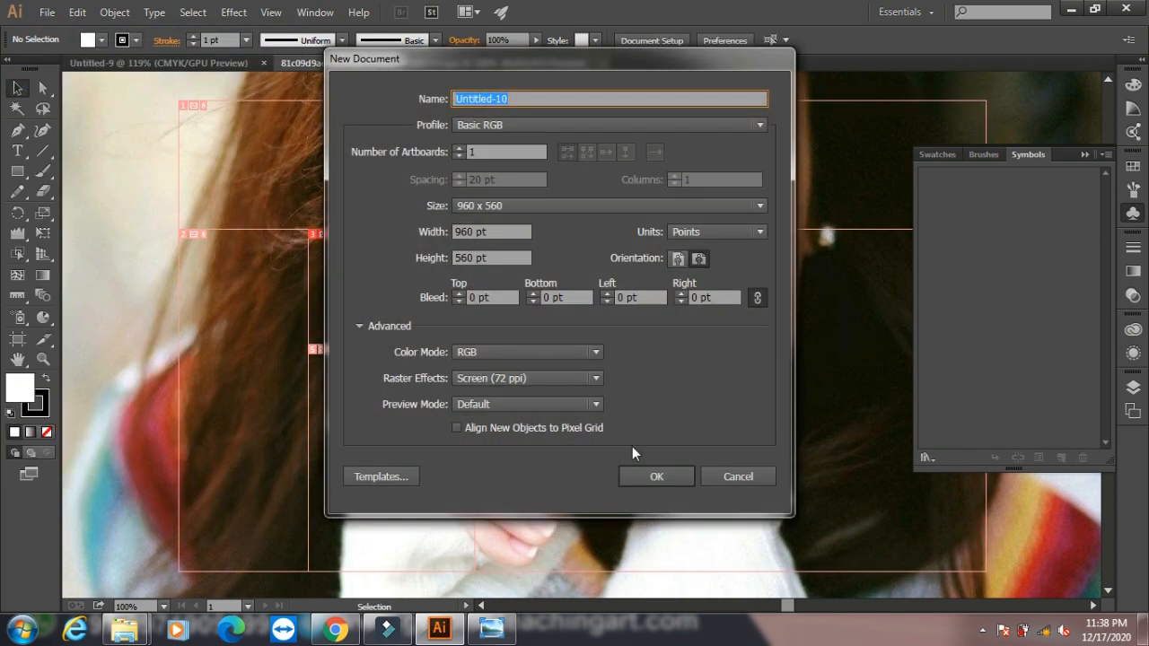
pyautogui.click(656, 475)
pyautogui.click(46, 12)
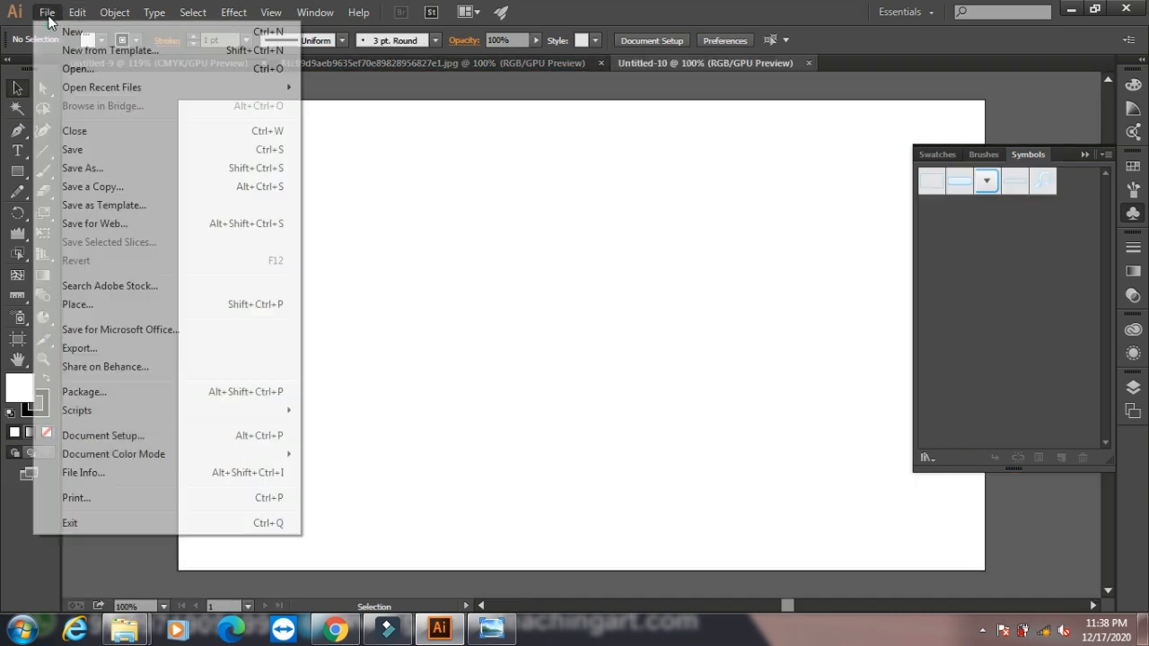
pyautogui.click(501, 220)
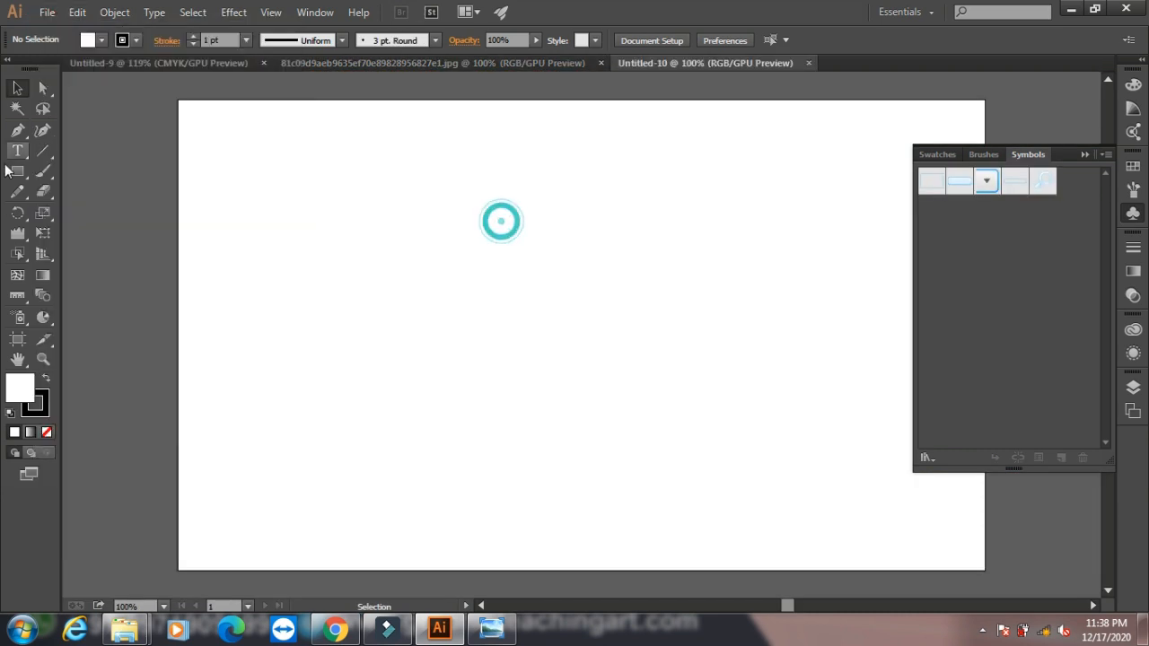
# - Draw a rectangle in the artboard's upper-left area and fill it with red #DB3131
pyautogui.click(17, 172)
pyautogui.moveTo(250, 173); pyautogui.dragTo(394, 282)
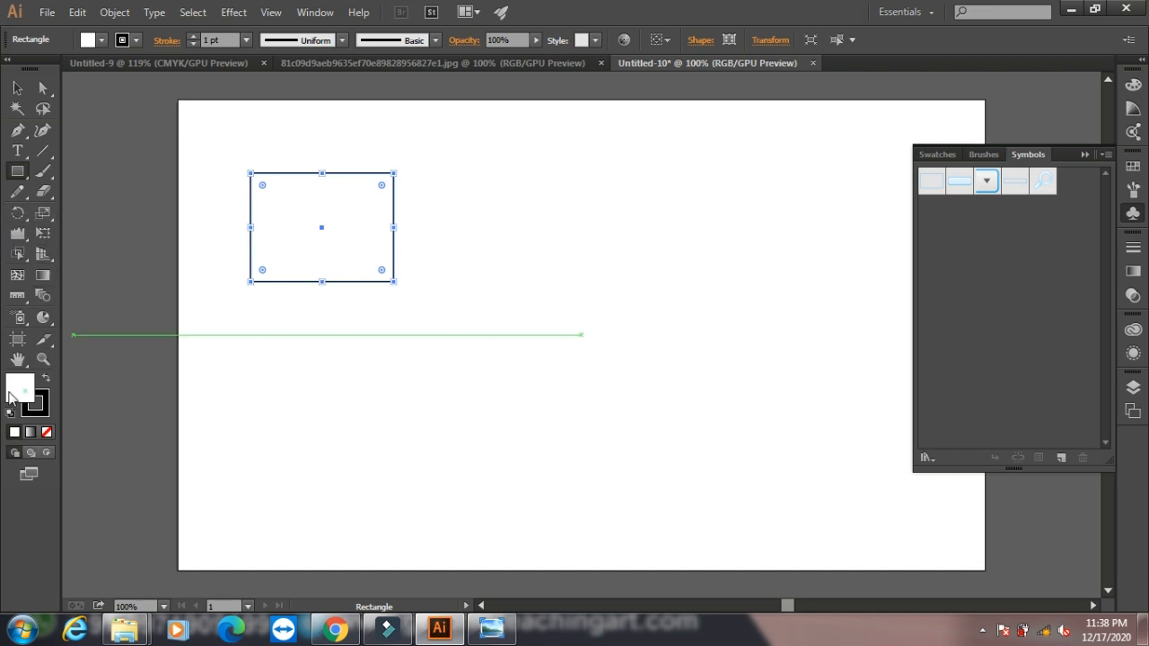
pyautogui.doubleClick(20, 388)
pyautogui.click(520, 227)
pyautogui.click(749, 207)
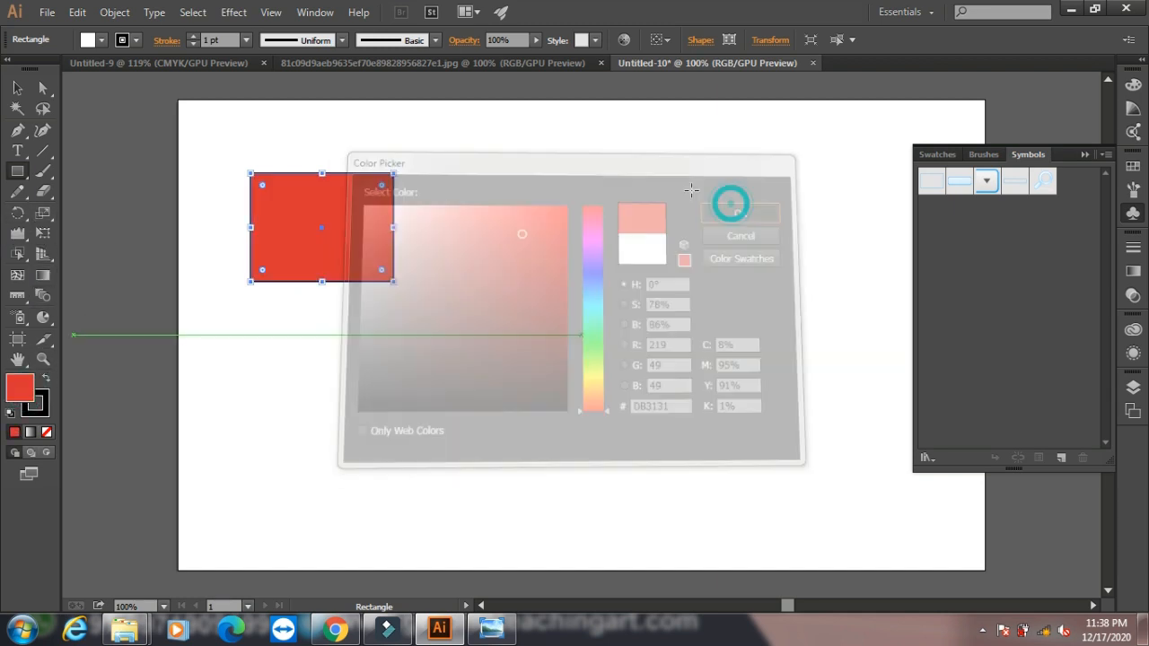
# - Save the document to the Desktop as Untitled-10 in Adobe Illustrator (*.AI) format, with version Illustrator CC
pyautogui.click(47, 12)
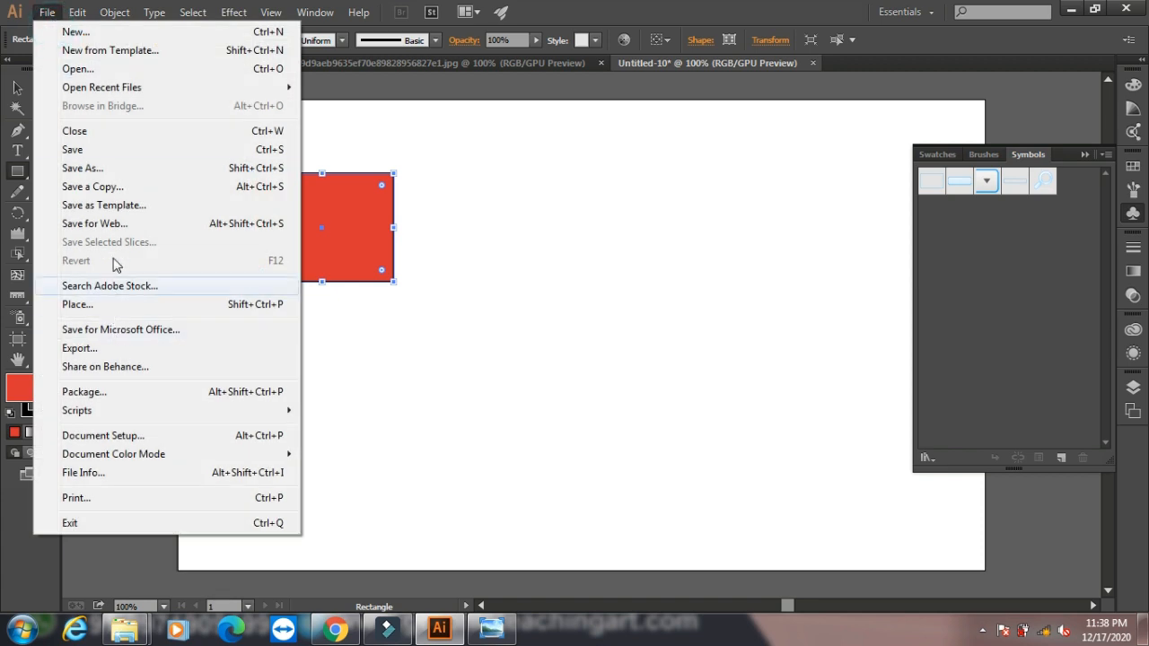
pyautogui.click(103, 173)
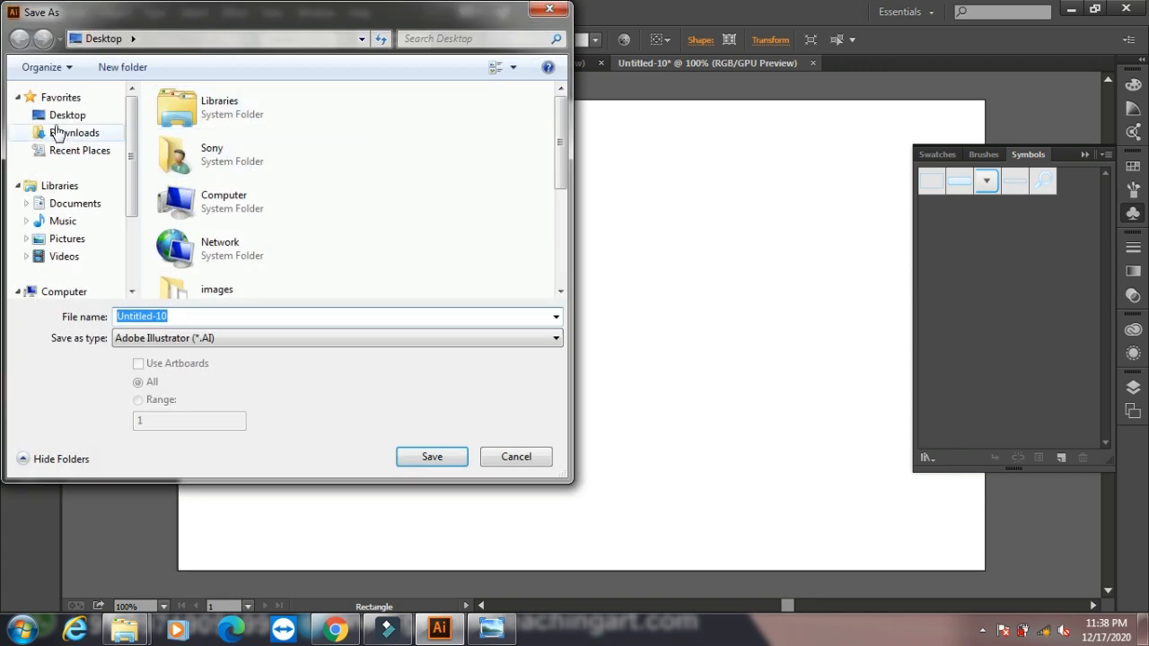
pyautogui.click(56, 116)
pyautogui.click(214, 337)
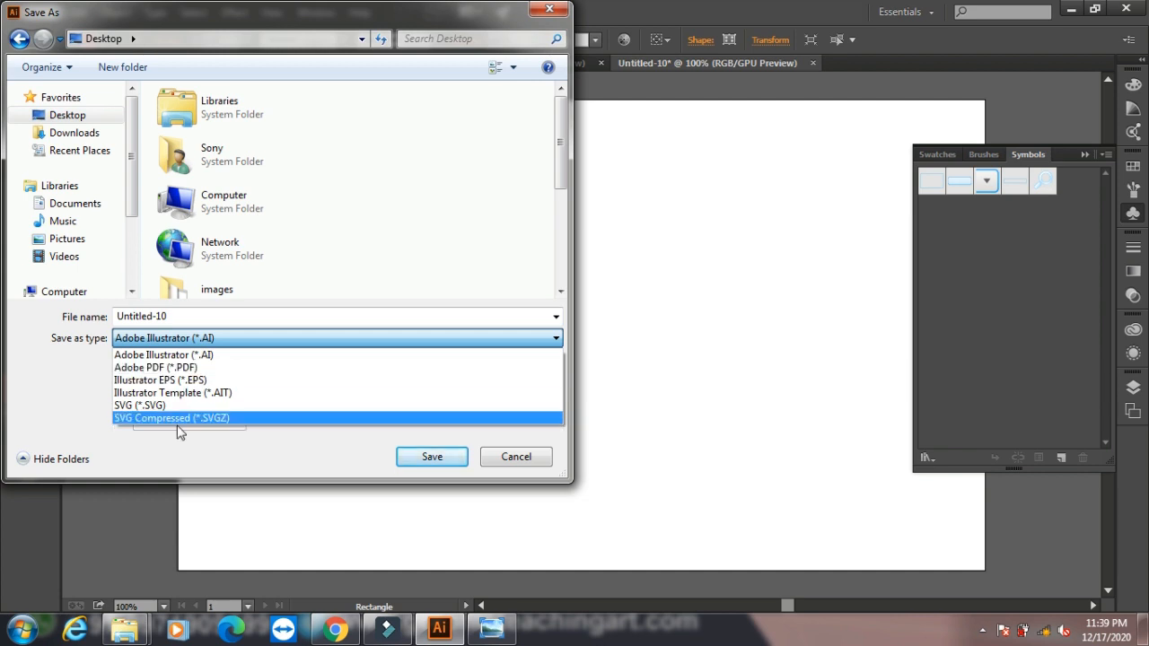
pyautogui.click(214, 357)
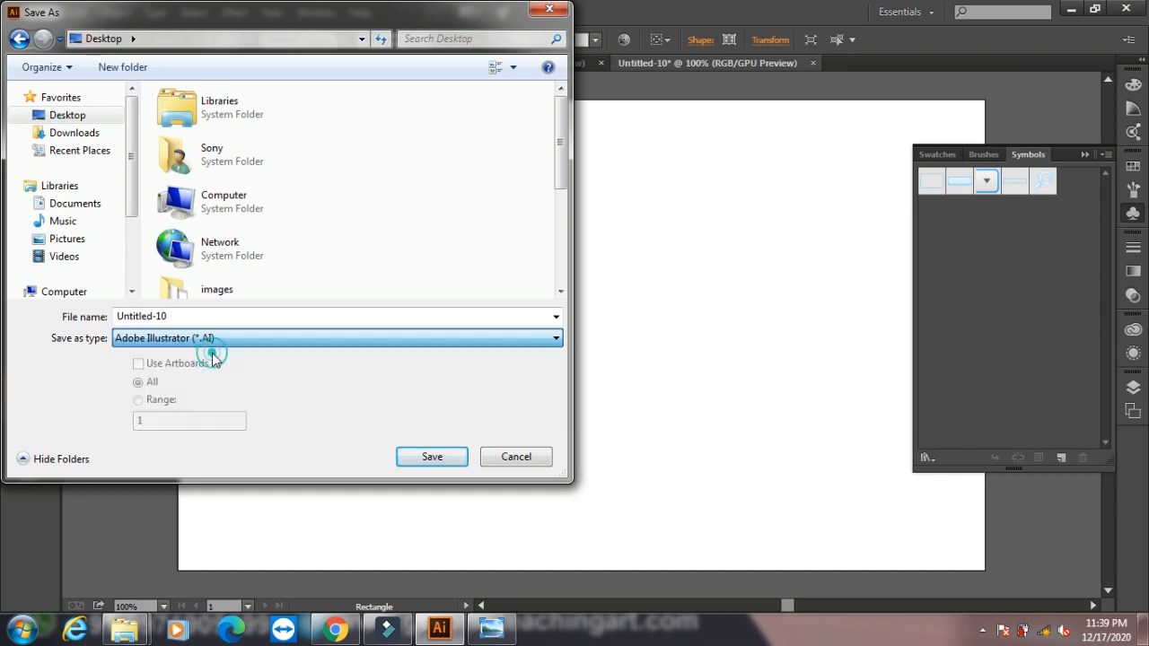
pyautogui.click(411, 456)
pyautogui.click(632, 535)
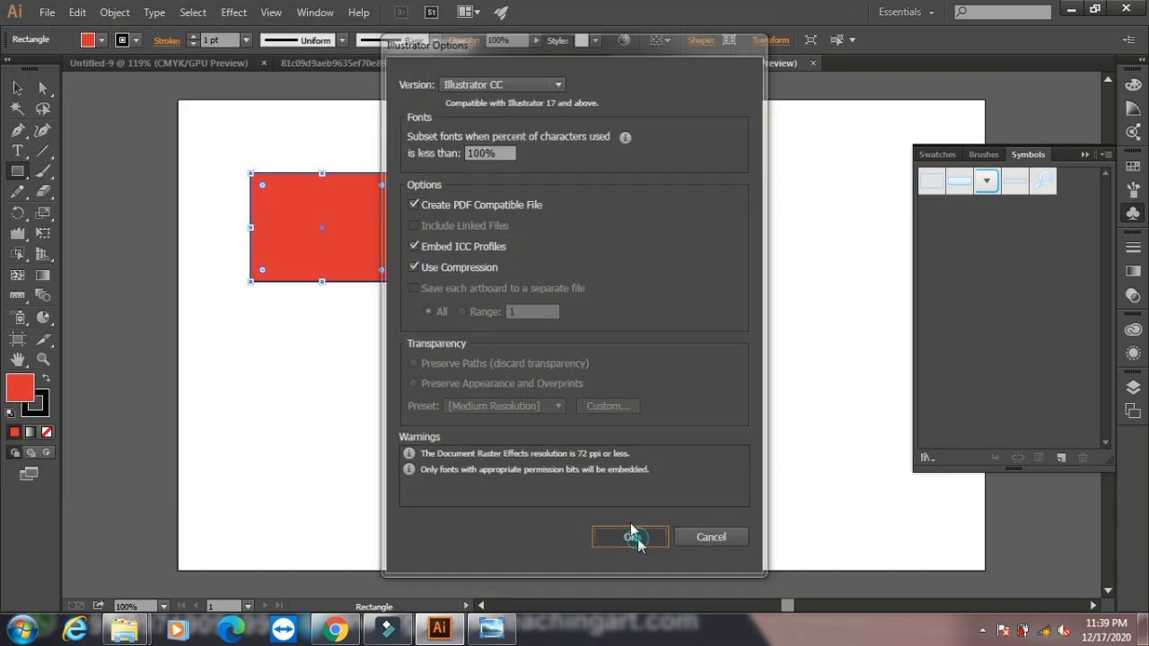
# - Draw eight more red rectangles of various sizes scattered across the artboard
pyautogui.click(454, 185)
pyautogui.moveTo(388, 290); pyautogui.dragTo(430, 364)
pyautogui.moveTo(393, 418); pyautogui.dragTo(453, 471)
pyautogui.moveTo(555, 395); pyautogui.dragTo(615, 418)
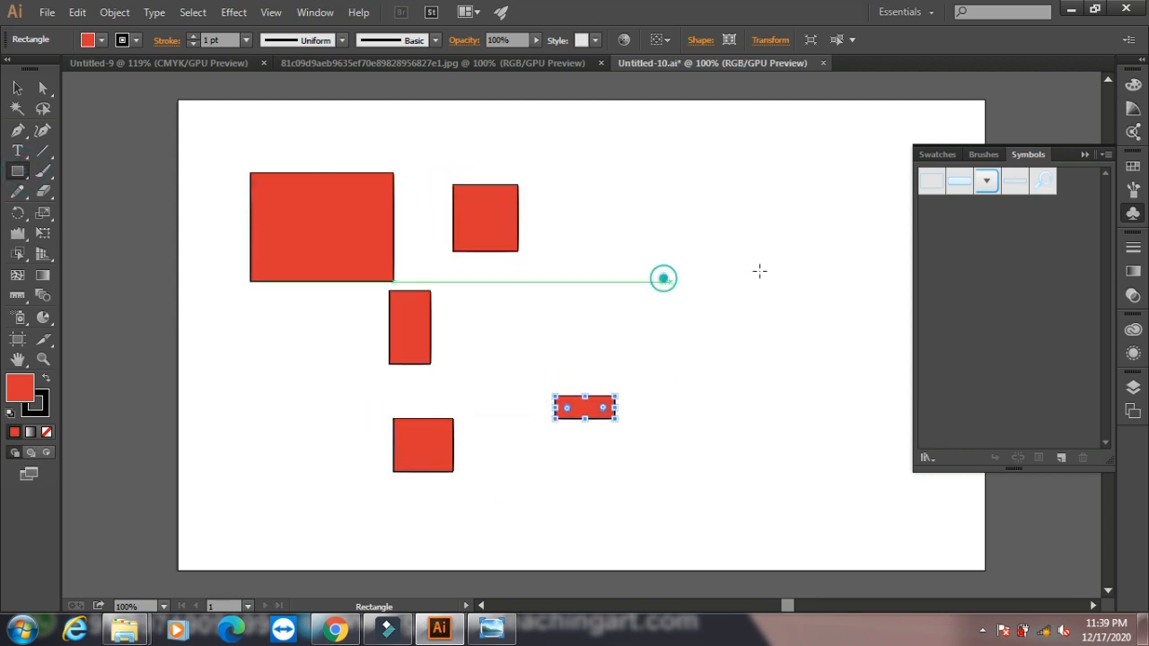
pyautogui.moveTo(663, 281); pyautogui.dragTo(731, 305)
pyautogui.moveTo(765, 198); pyautogui.dragTo(859, 281)
pyautogui.moveTo(688, 394); pyautogui.dragTo(707, 396)
pyautogui.moveTo(512, 138); pyautogui.dragTo(577, 189)
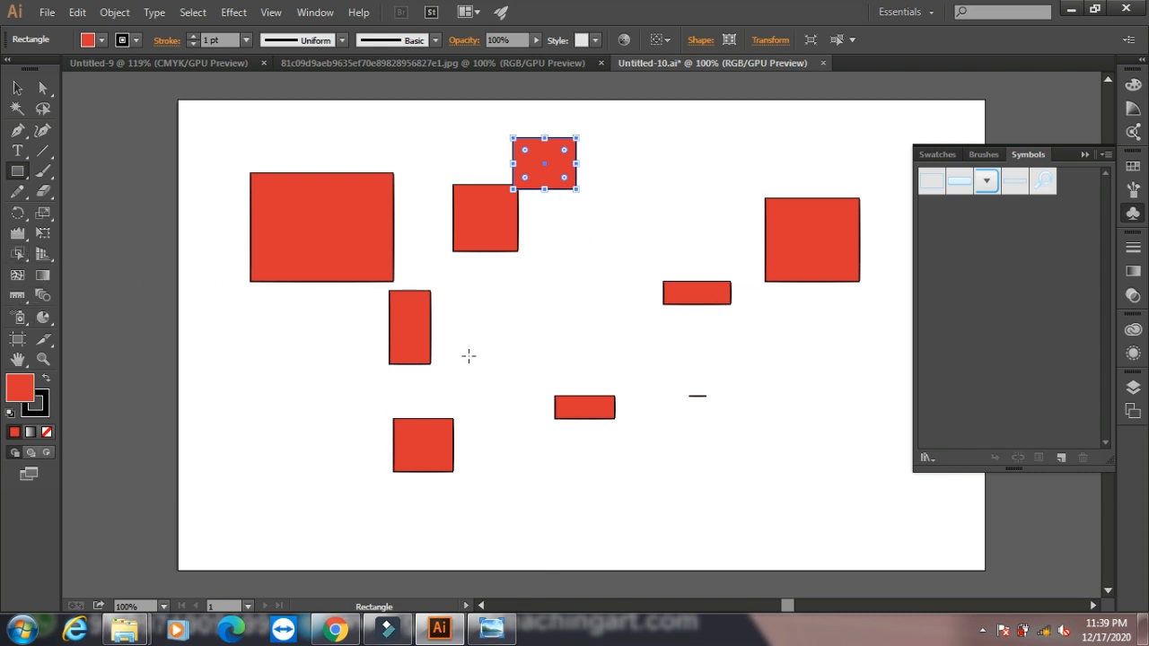
# - Revert the document to its last saved version, discarding the added rectangles
pyautogui.click(46, 12)
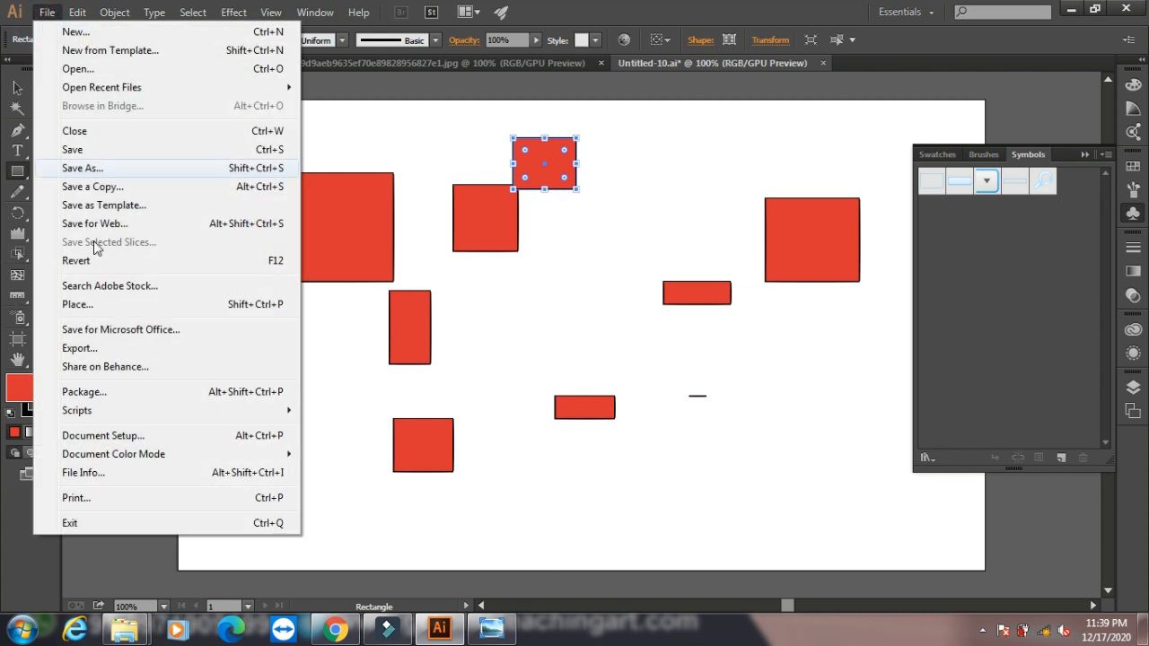
pyautogui.click(121, 263)
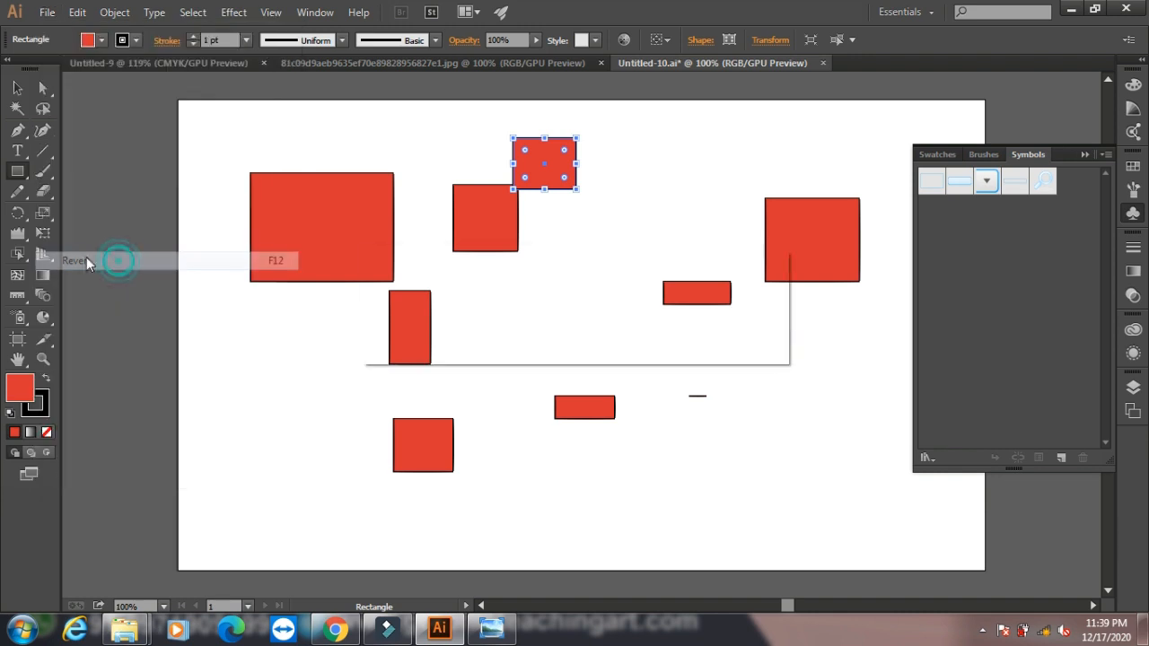
pyautogui.click(657, 337)
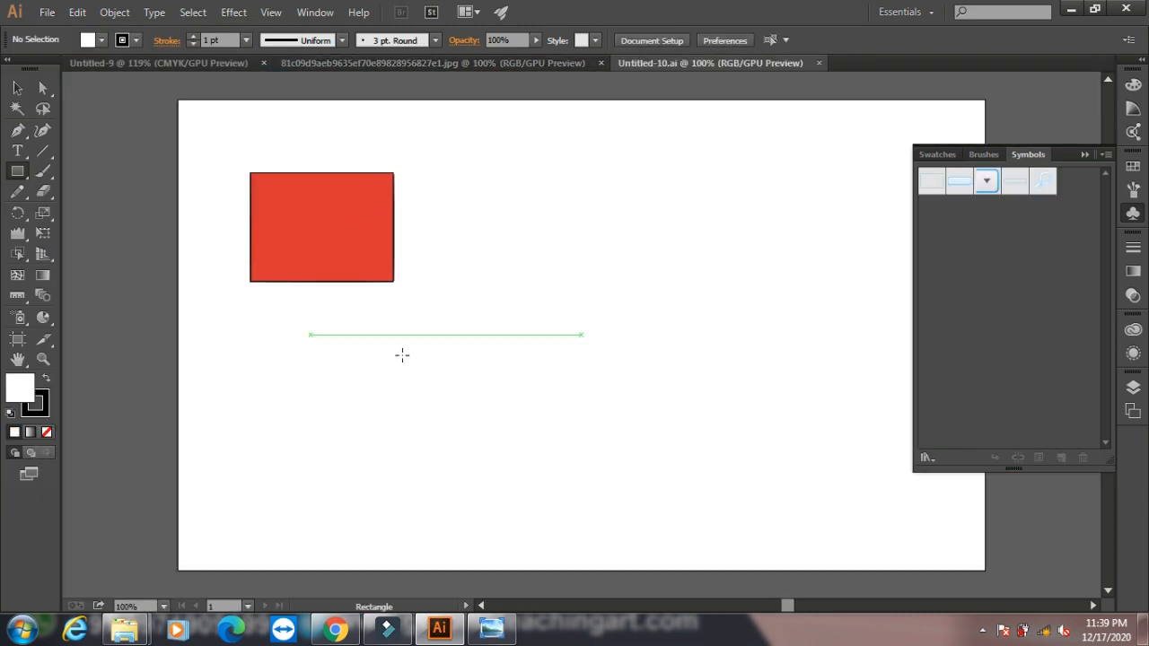
# - Check whether Revert is available for the document, and minimize Illustrator to show the desktop
pyautogui.click(44, 14)
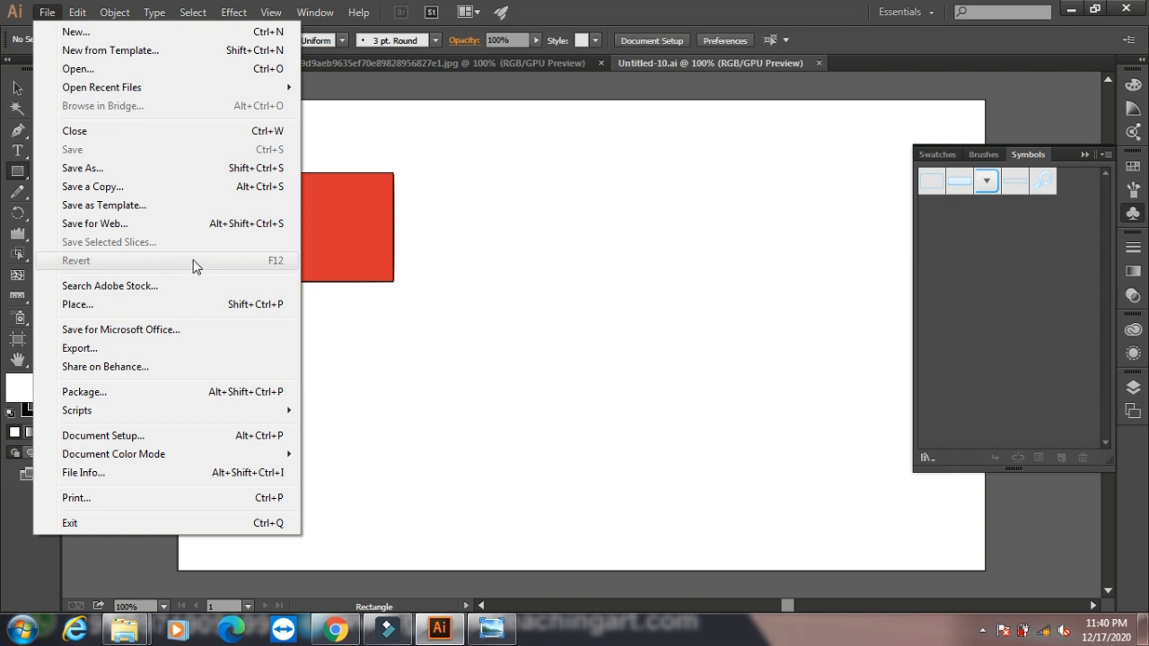
pyautogui.click(1071, 11)
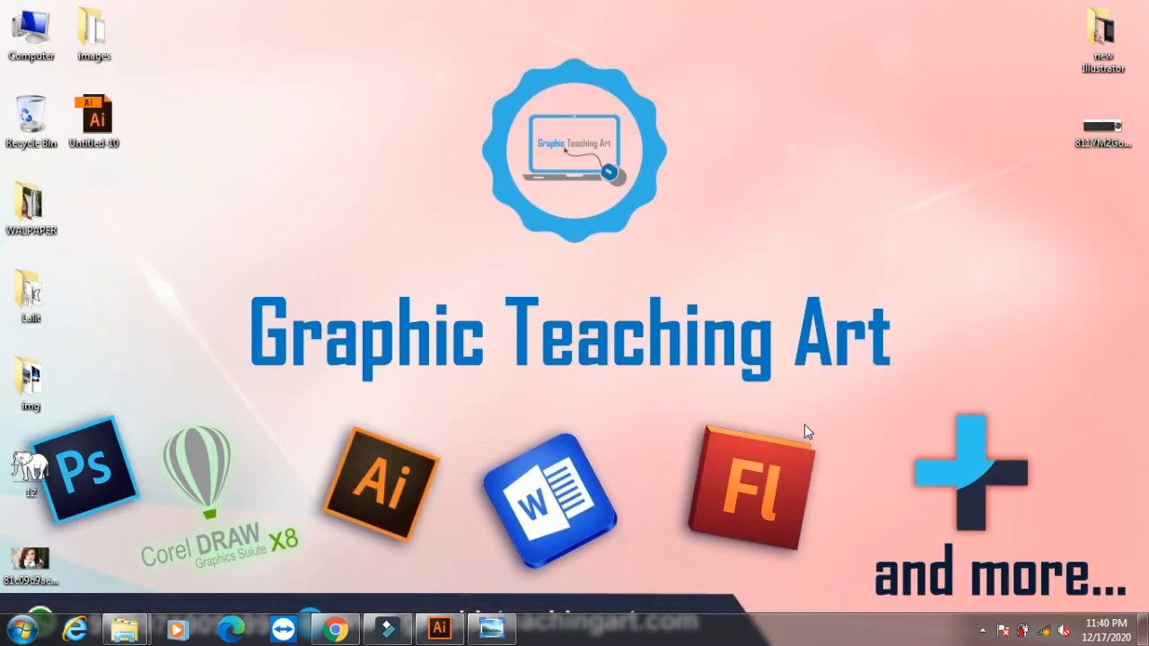